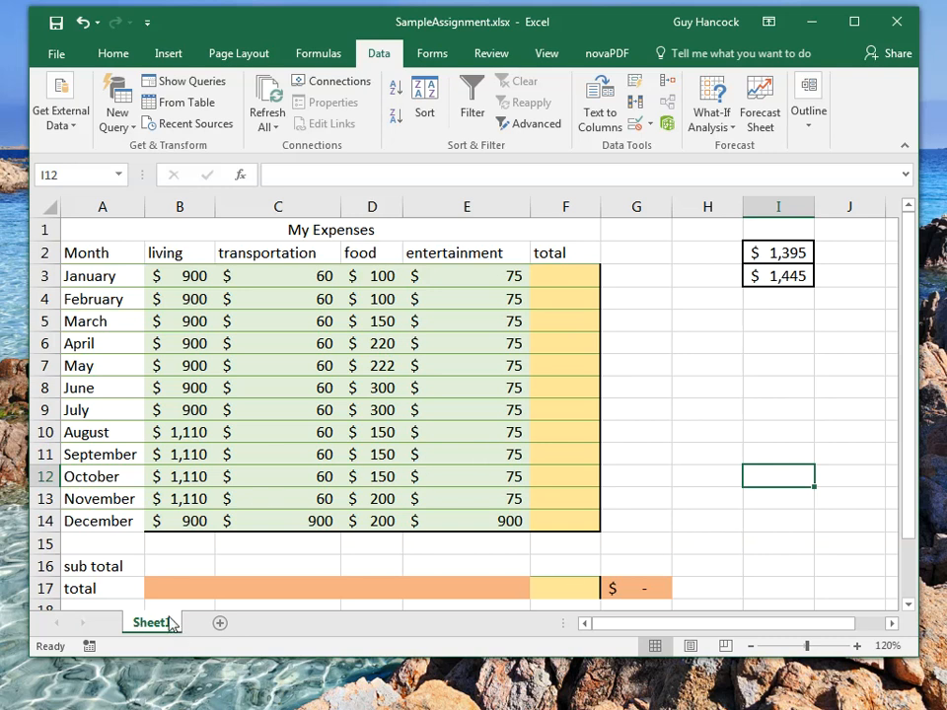
Add a second worksheet to the workbook, and return to Sheet1.
click(219, 625)
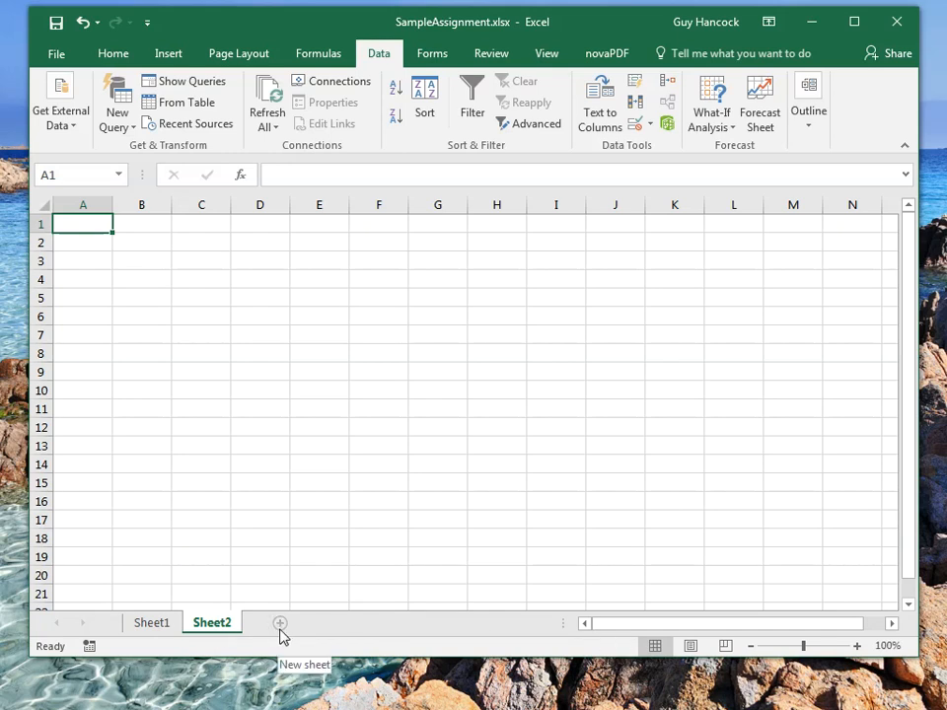
click(148, 623)
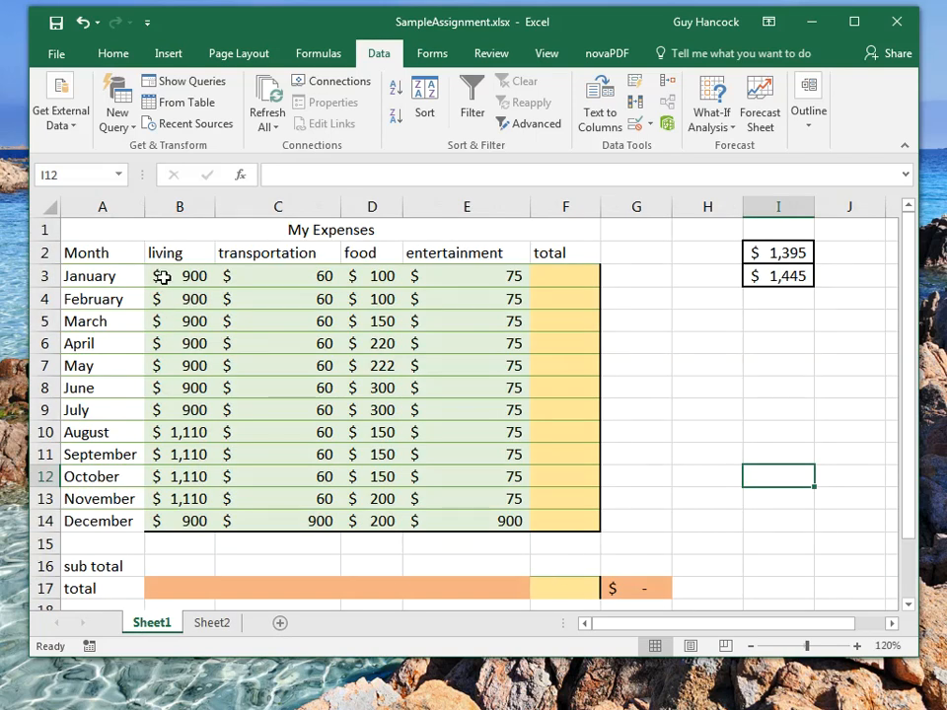
Examine the January row, the transportation column, the column headings and individual food and transportation cells of the expense table.
click(47, 276)
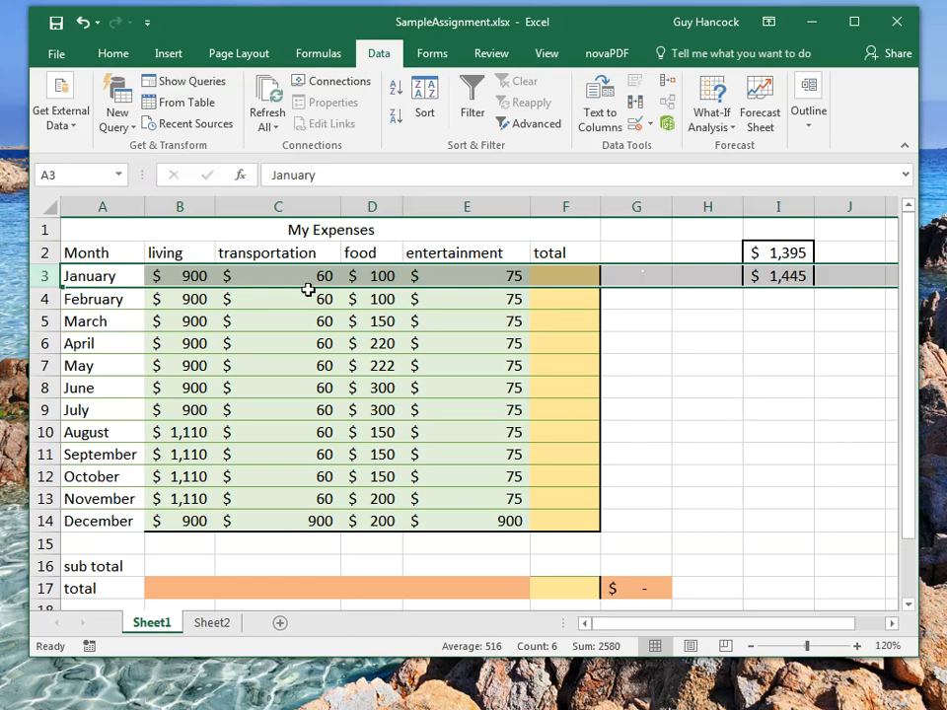
click(298, 207)
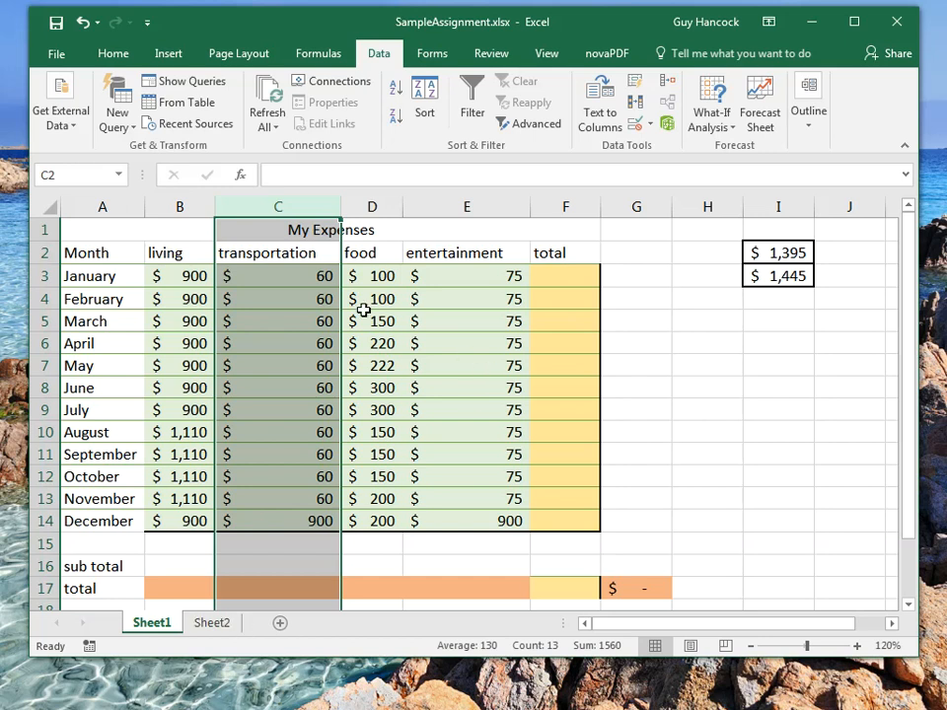
click(101, 255)
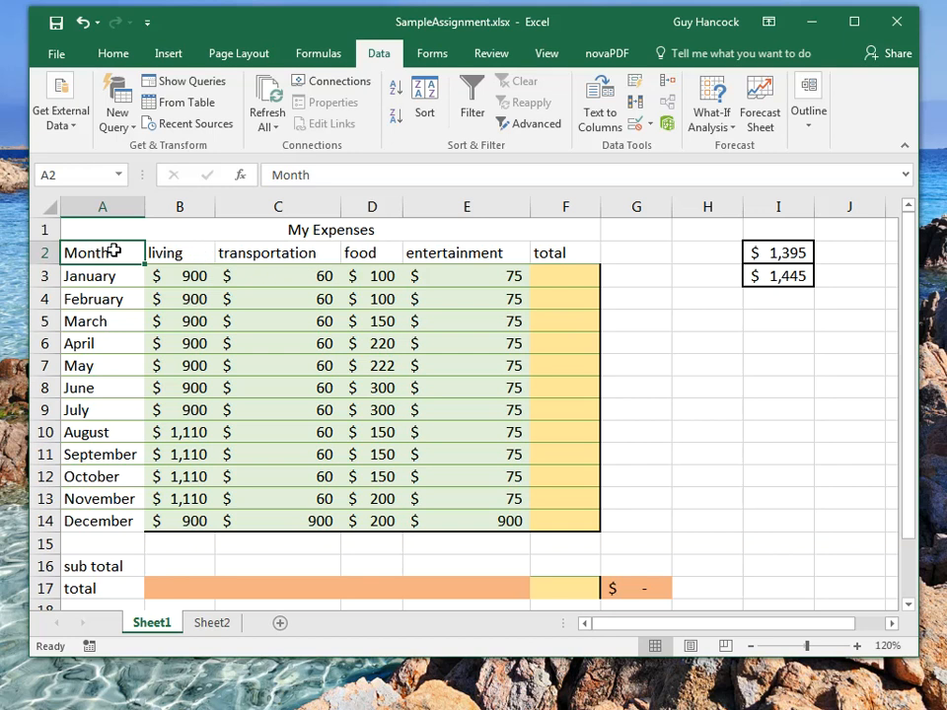
click(196, 252)
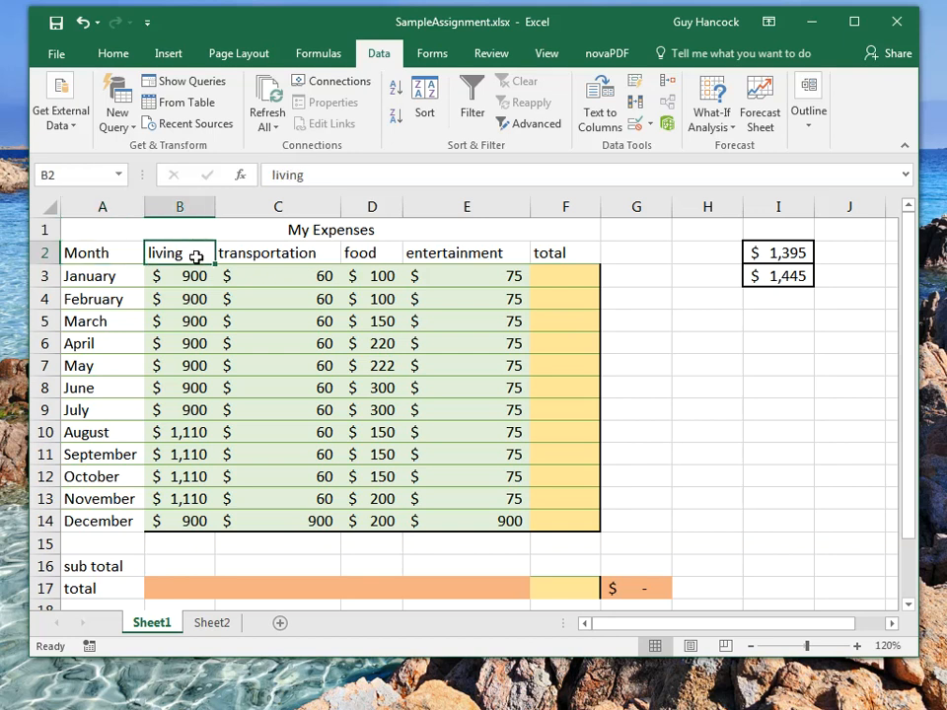
click(292, 253)
click(362, 256)
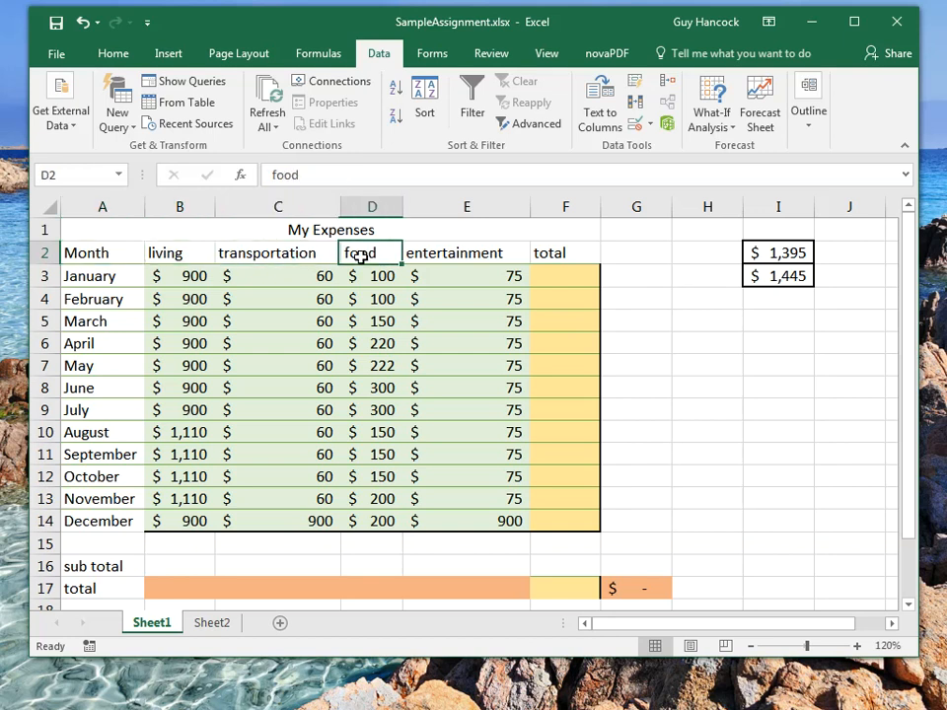
click(286, 273)
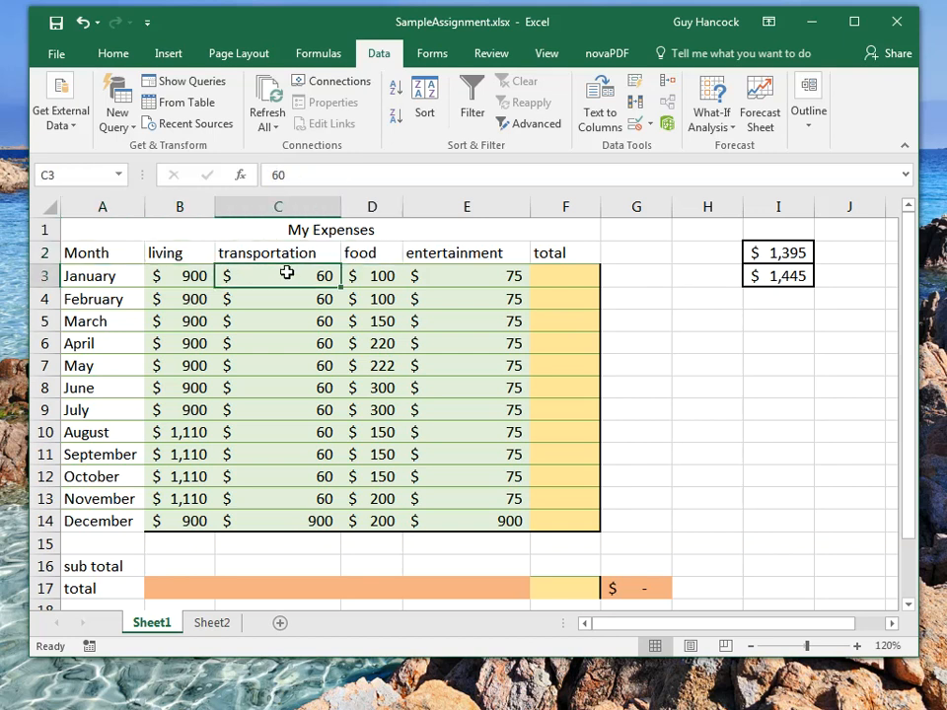
click(370, 275)
scroll(368, 275, down, 1)
click(370, 274)
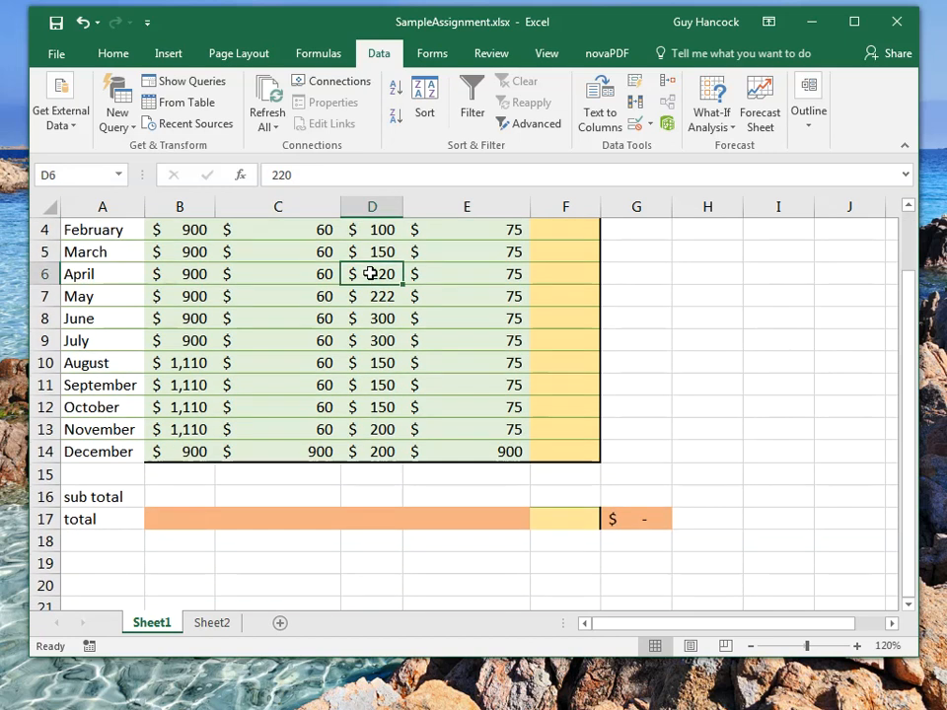
scroll(371, 274, up, 1)
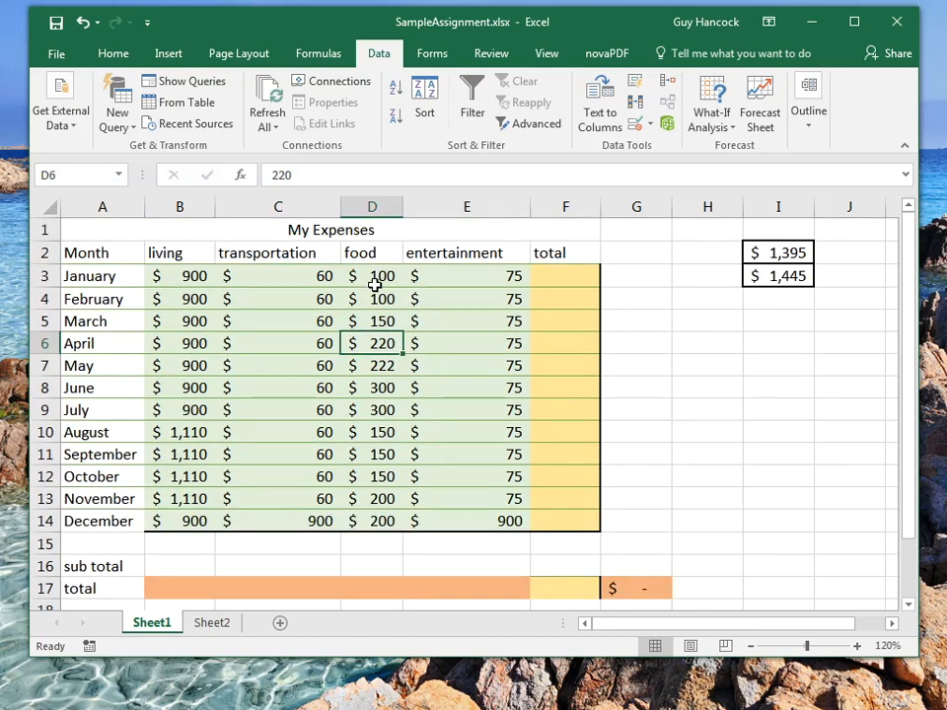
click(379, 281)
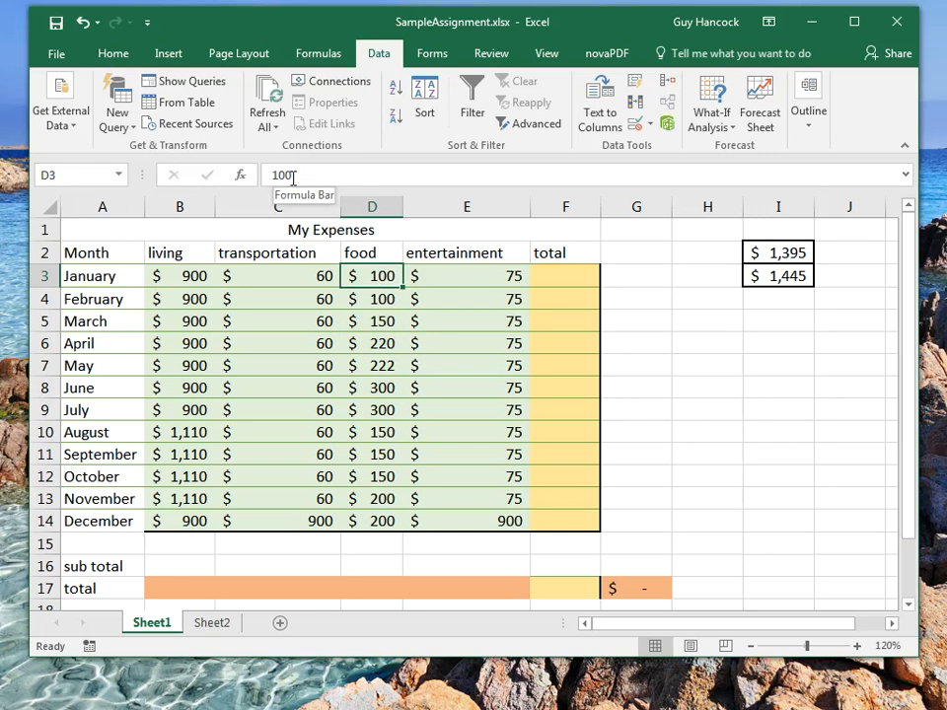
click(364, 253)
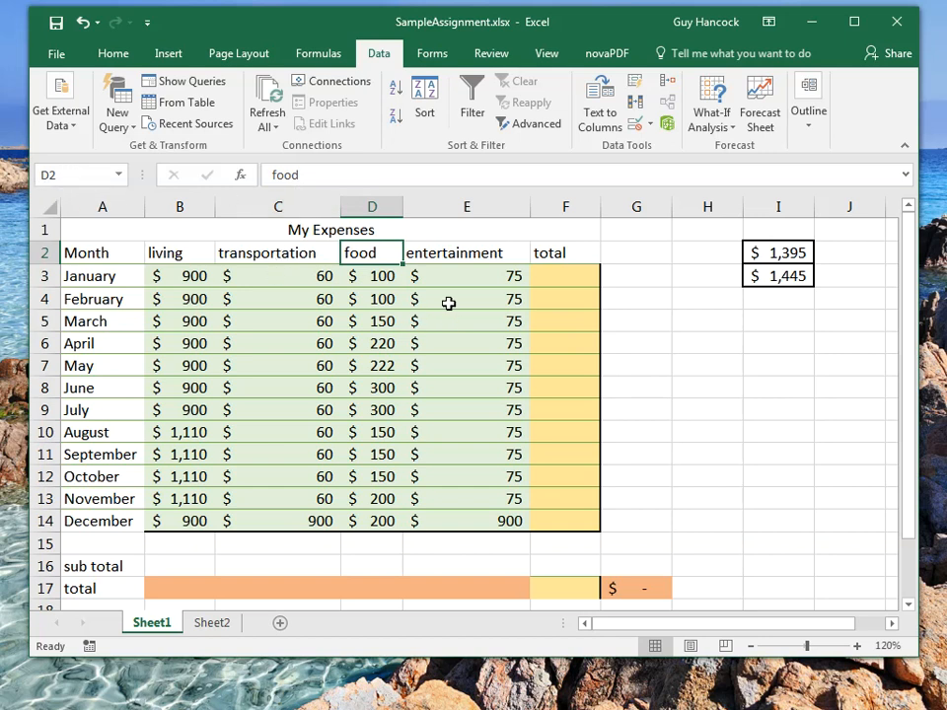
Total January's expenses in F3 with the Sum function over B3:E3, and fill the formula down to December in F14.
click(555, 278)
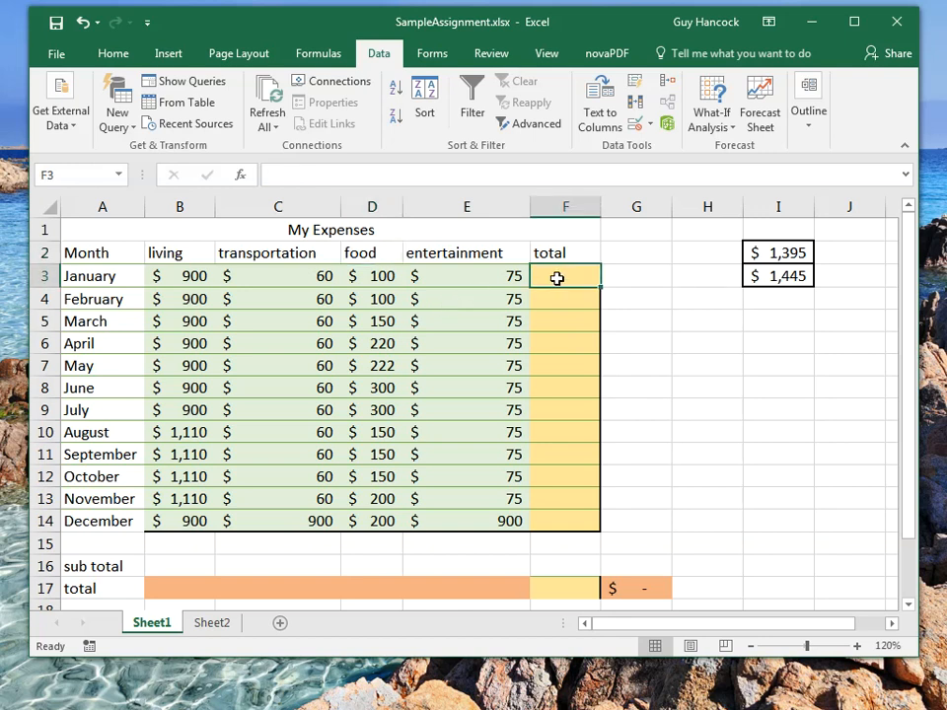
right_click(559, 280)
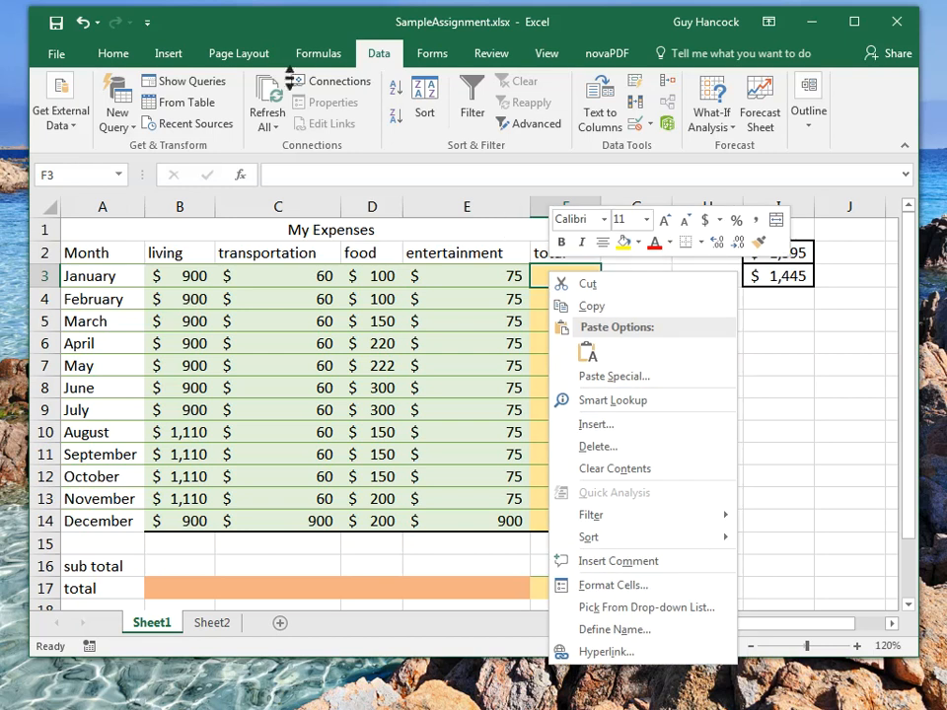
click(311, 55)
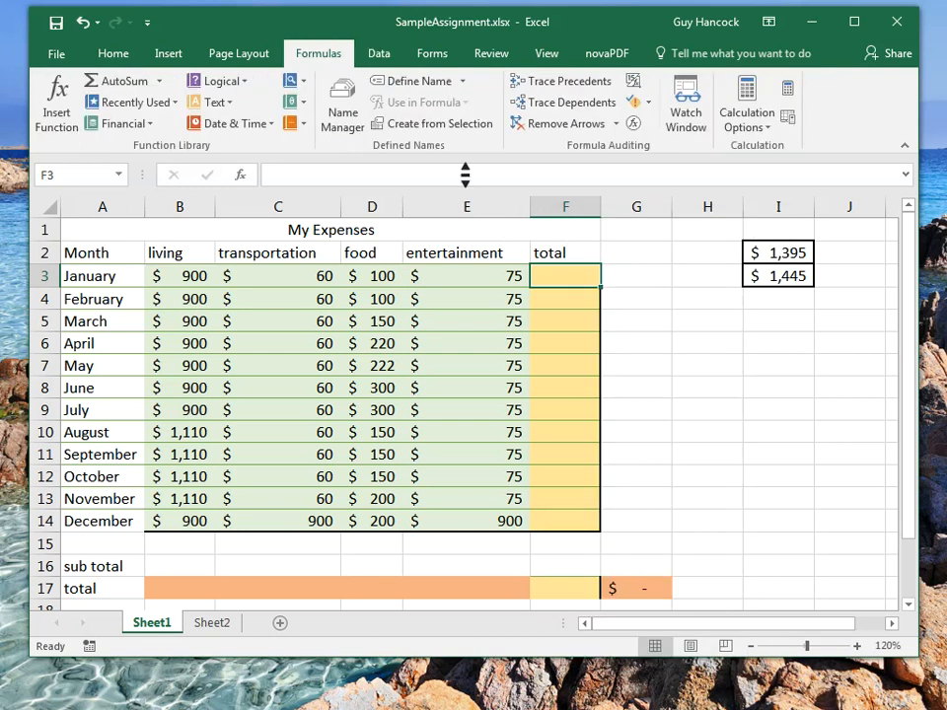
scroll(471, 172, down, 3)
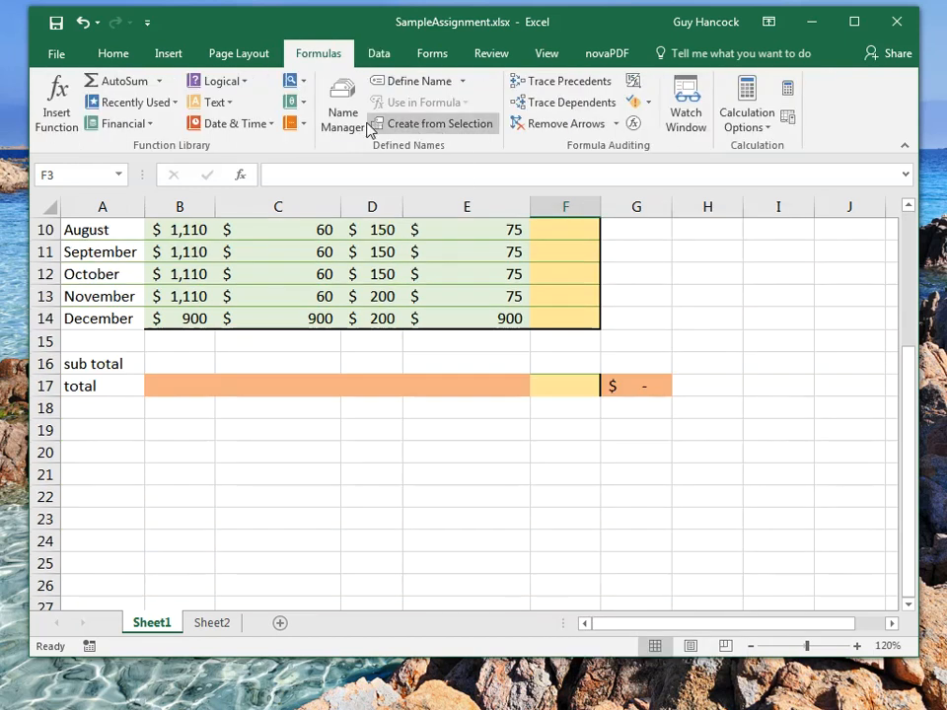
click(160, 82)
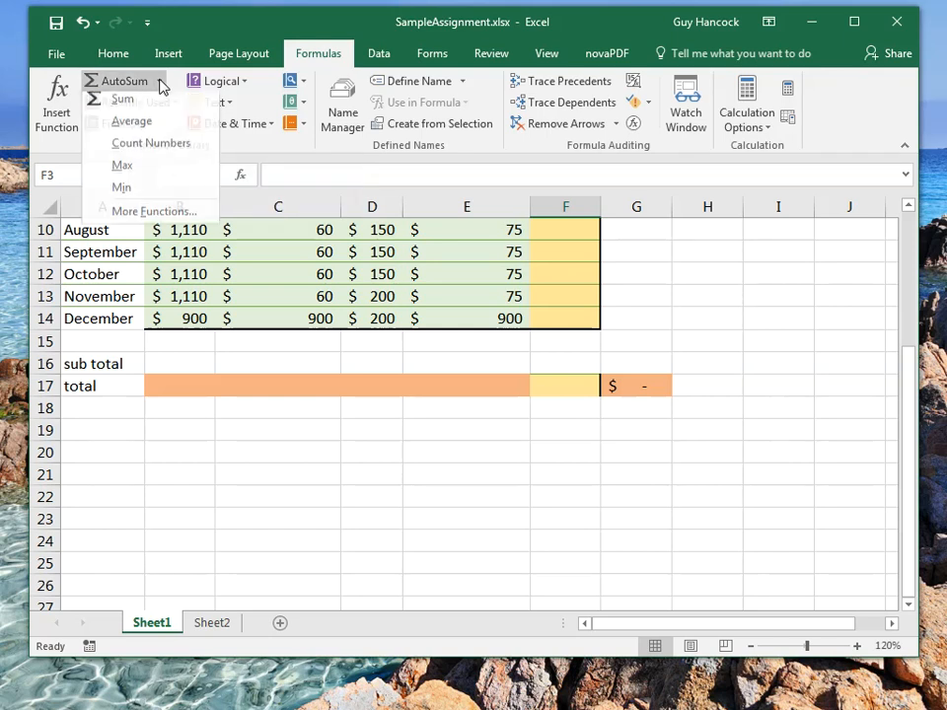
click(128, 104)
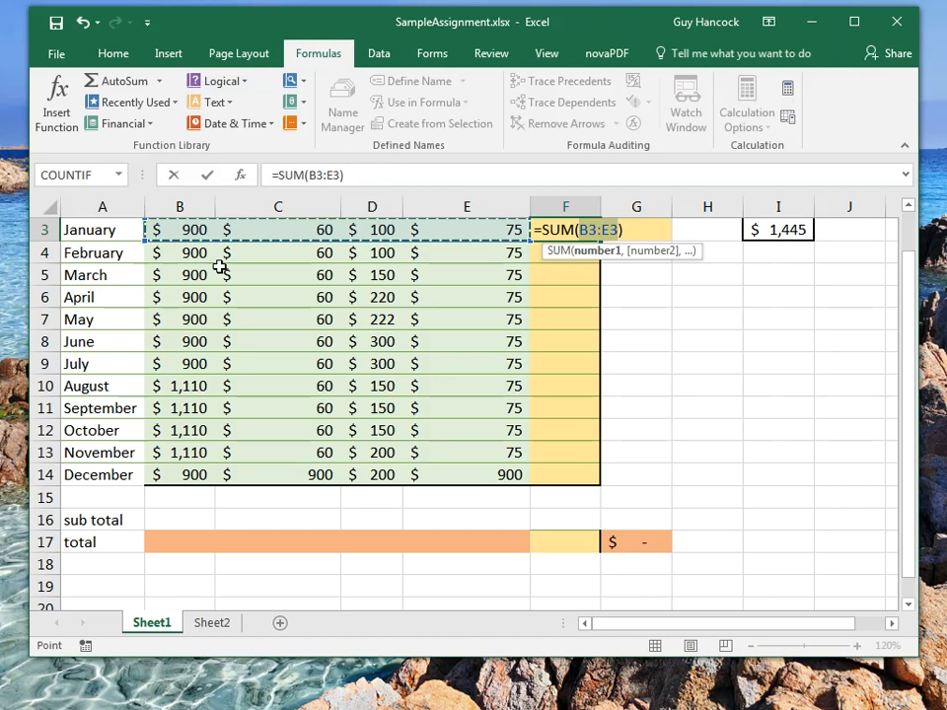
scroll(690, 400, up, 1)
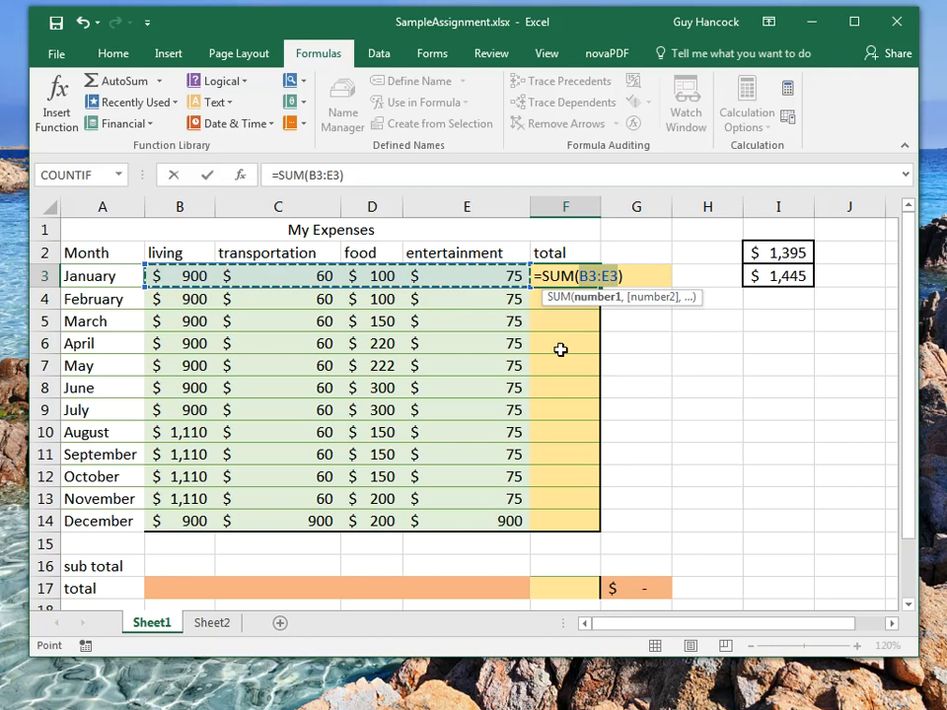
click(208, 178)
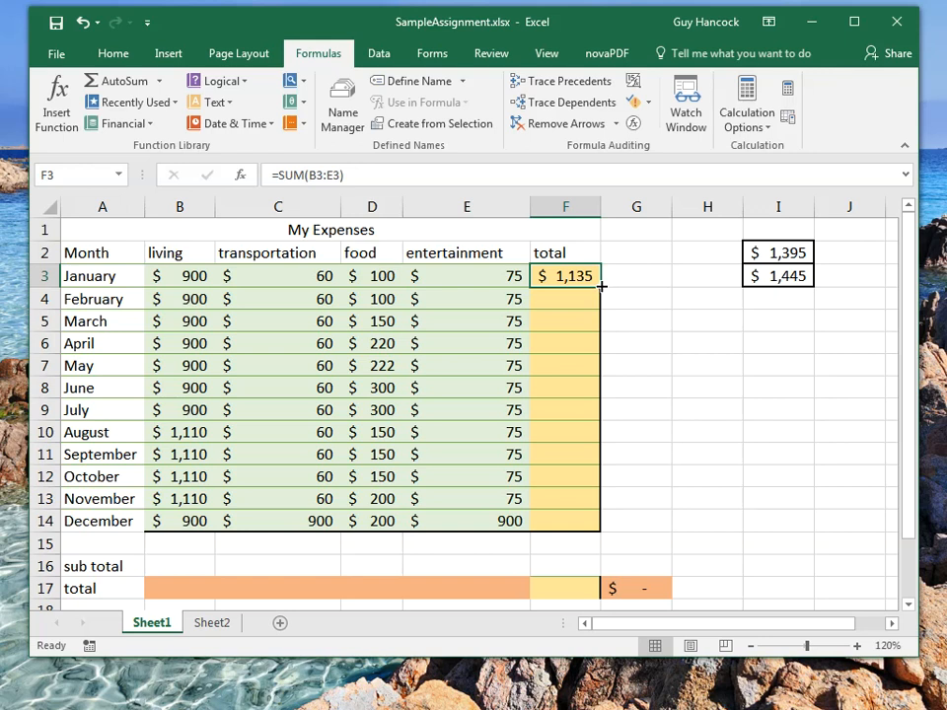
drag(600, 286, 603, 527)
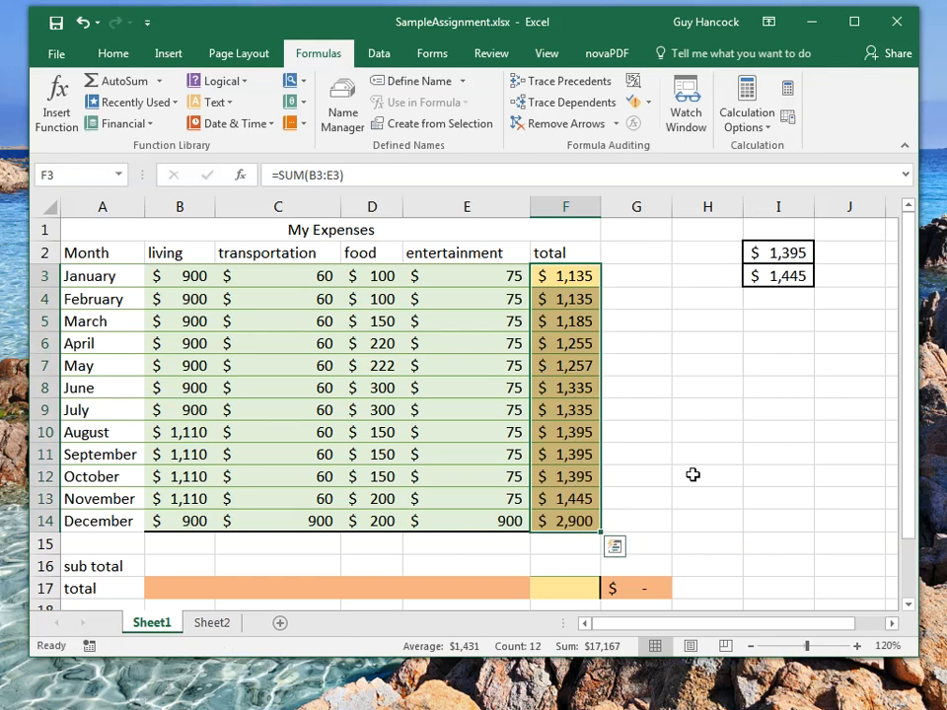
click(615, 435)
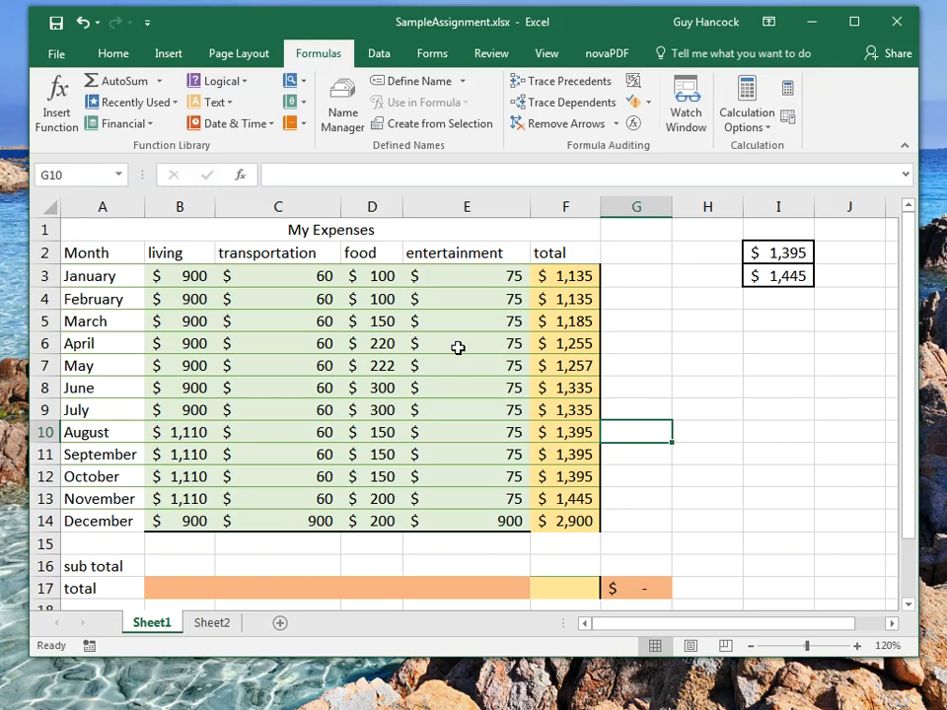
Set February's food expense in D4 to 200.
click(380, 298)
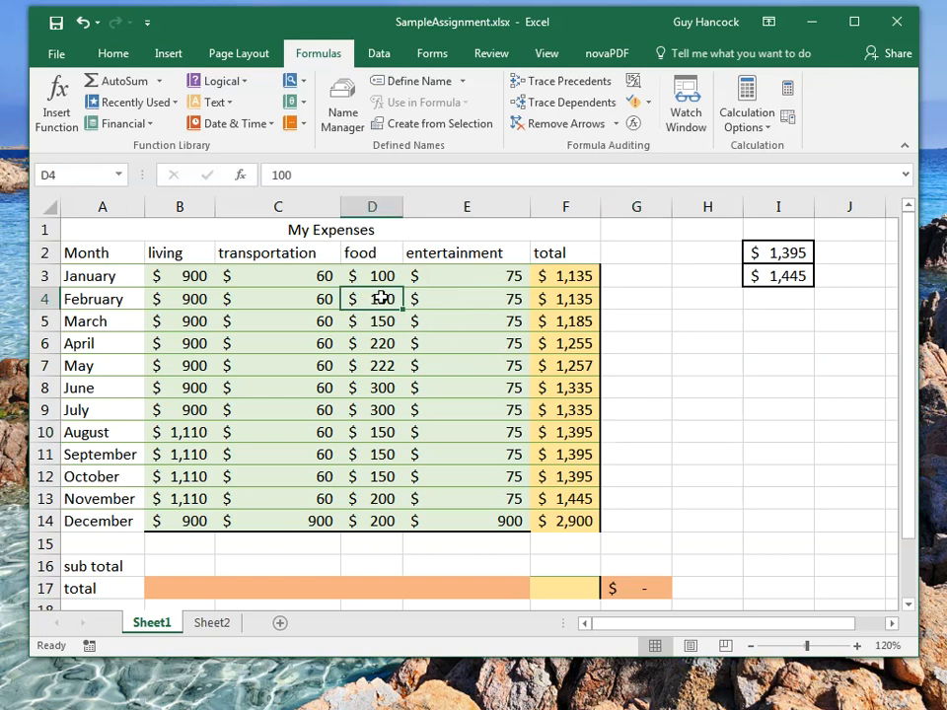
text(200)
key(Return)
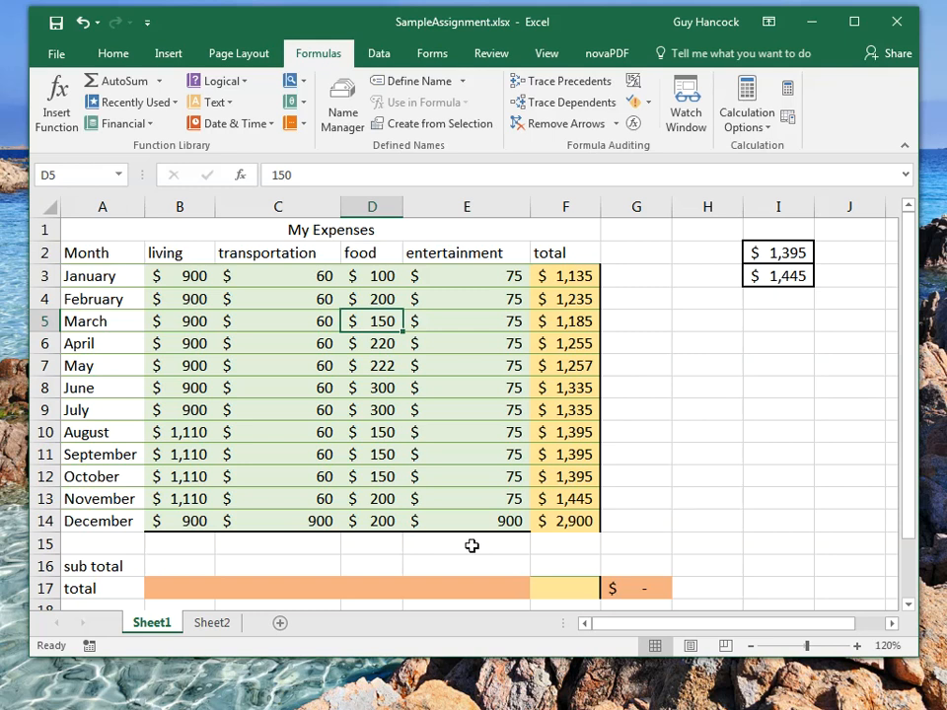
Total the living column in B17 with =SUM(B3:B14), and fill the formula across the total row to F17.
click(171, 587)
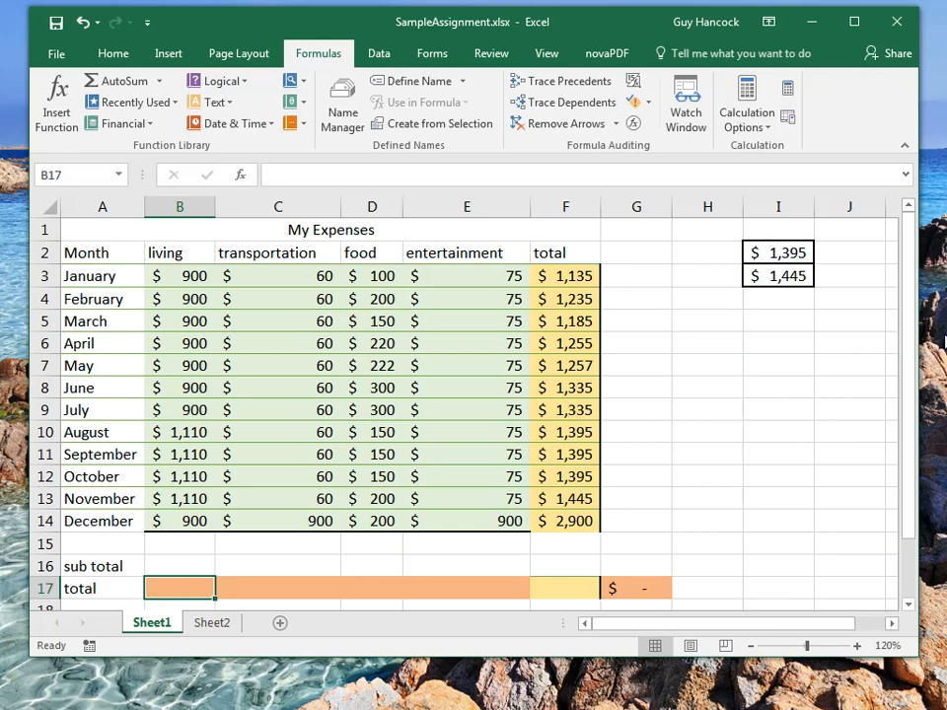
click(114, 56)
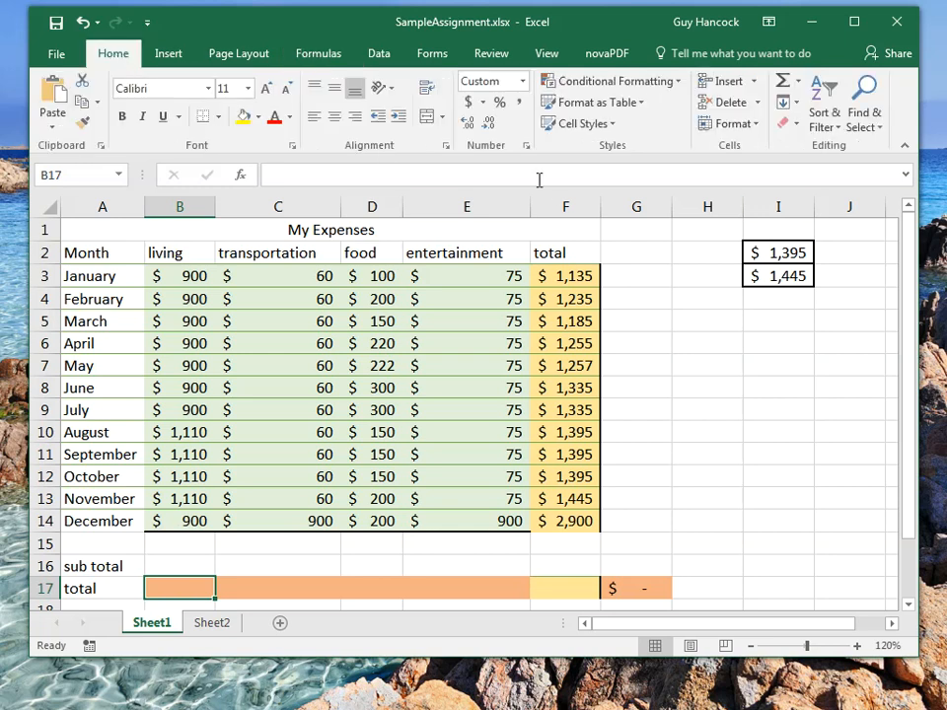
click(802, 84)
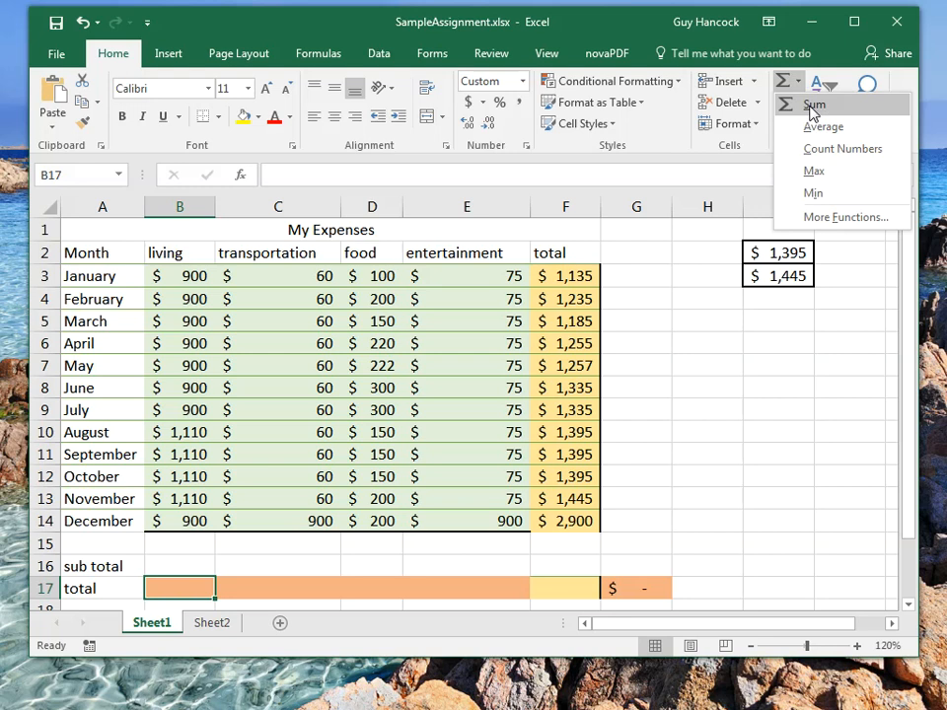
click(811, 106)
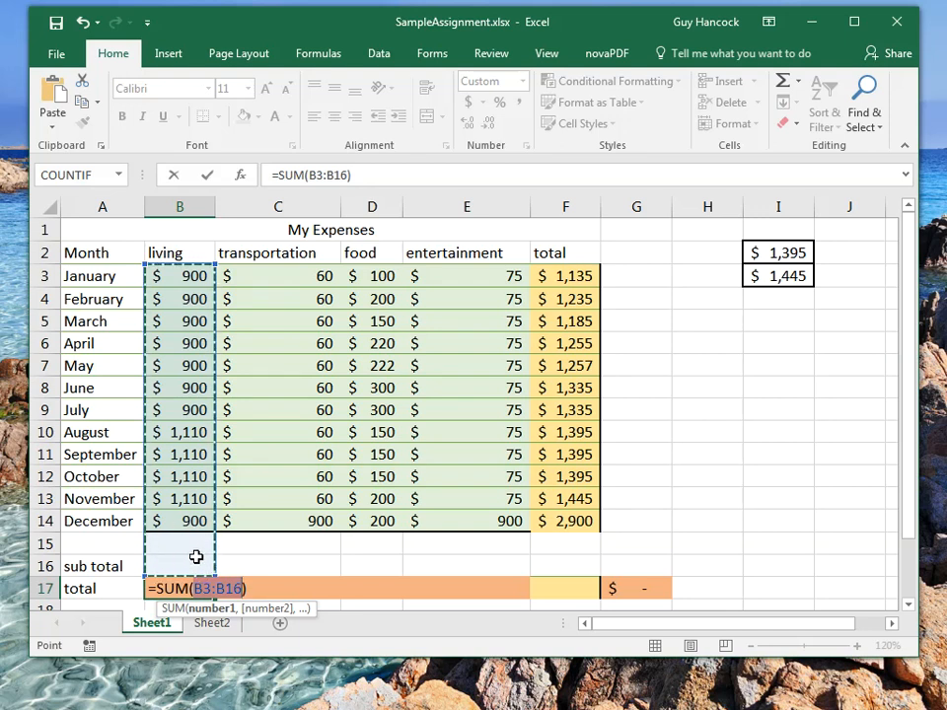
click(348, 174)
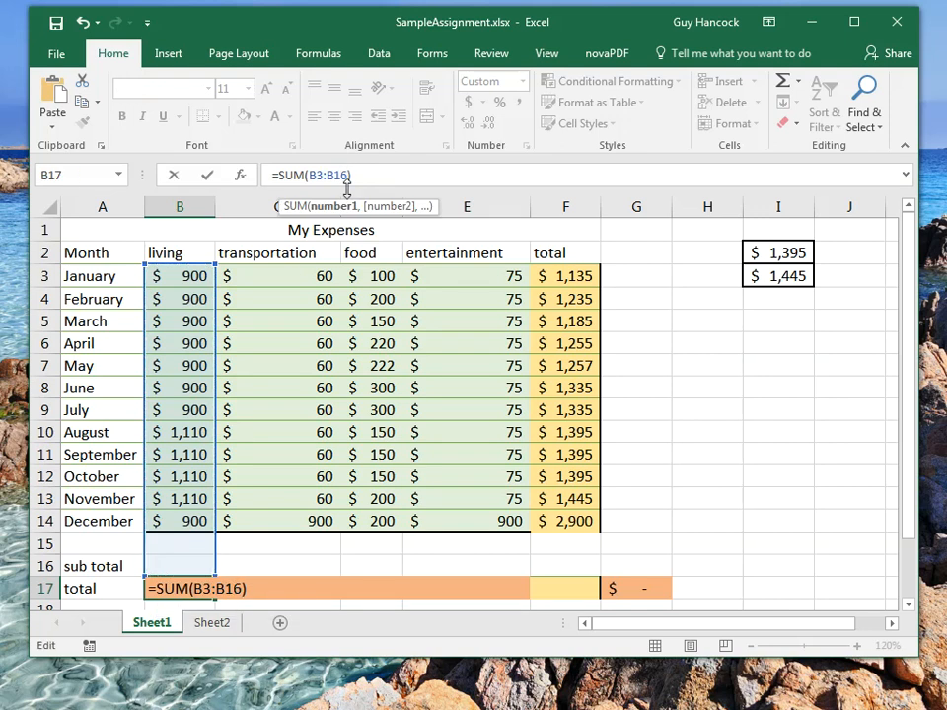
key(BackSpace)
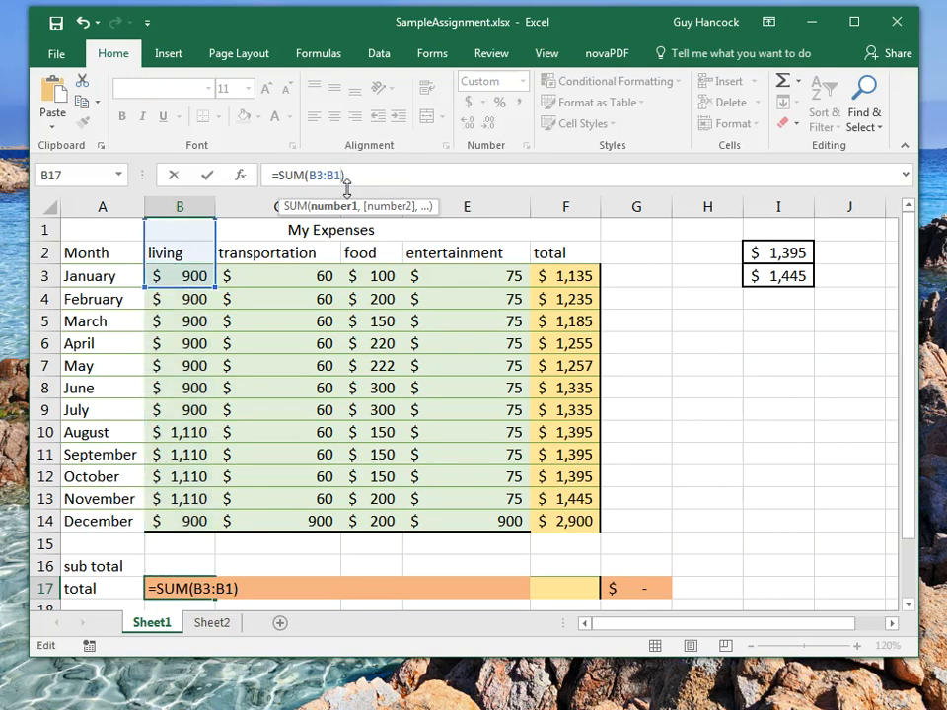
text(4)
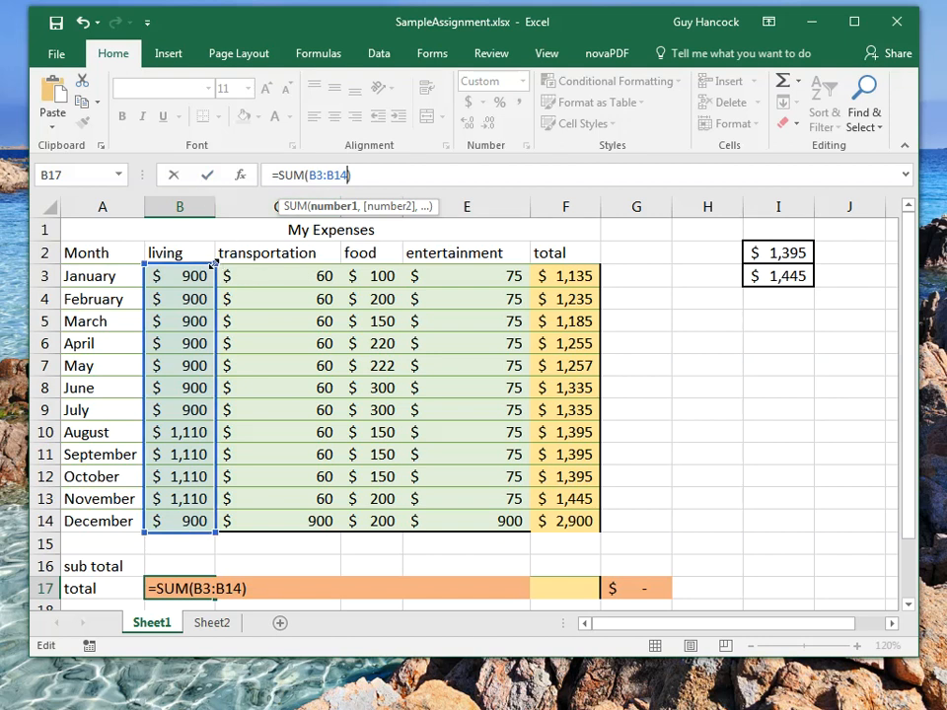
drag(213, 265, 232, 264)
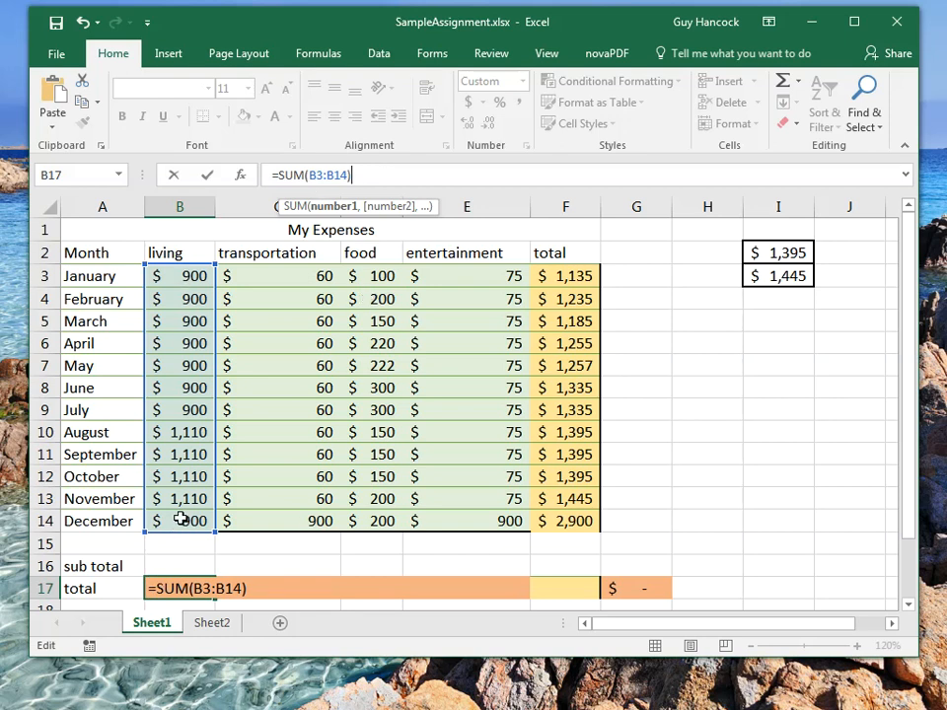
click(208, 176)
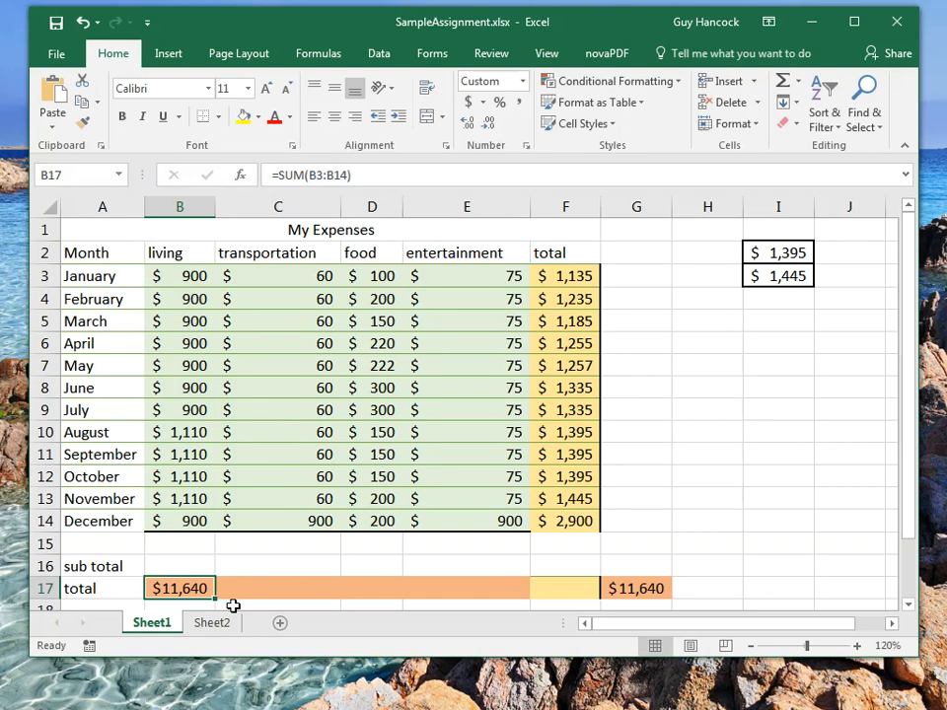
drag(213, 599, 589, 608)
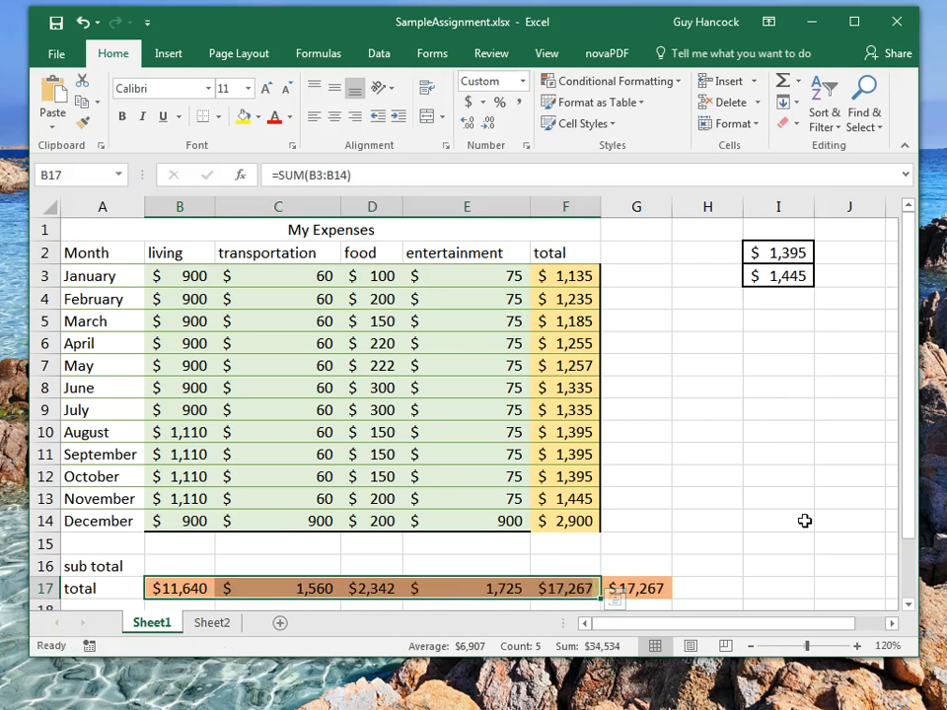
click(732, 593)
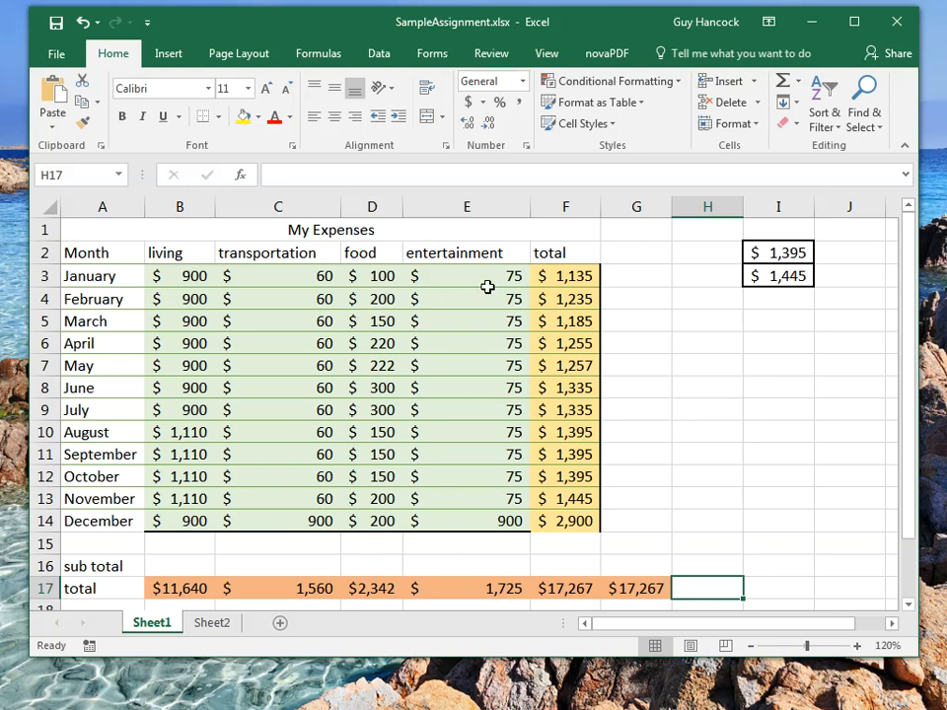
Subtotal the living column in B16 with =SUBTOTAL(109,B3:B14), and fill the formula across the sub total row to F16.
click(175, 559)
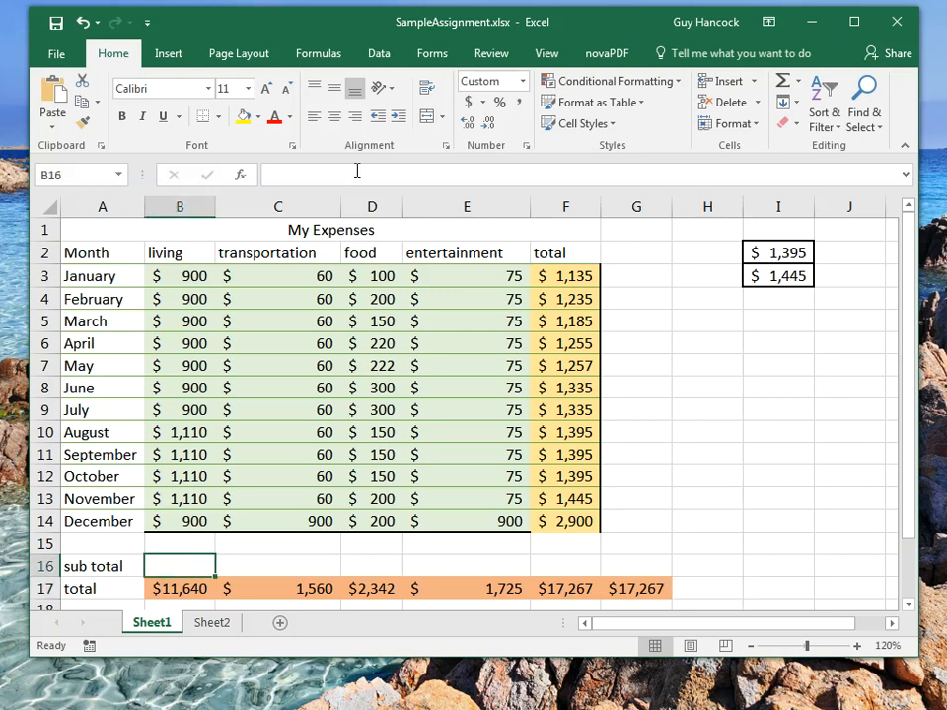
click(357, 171)
text(=)
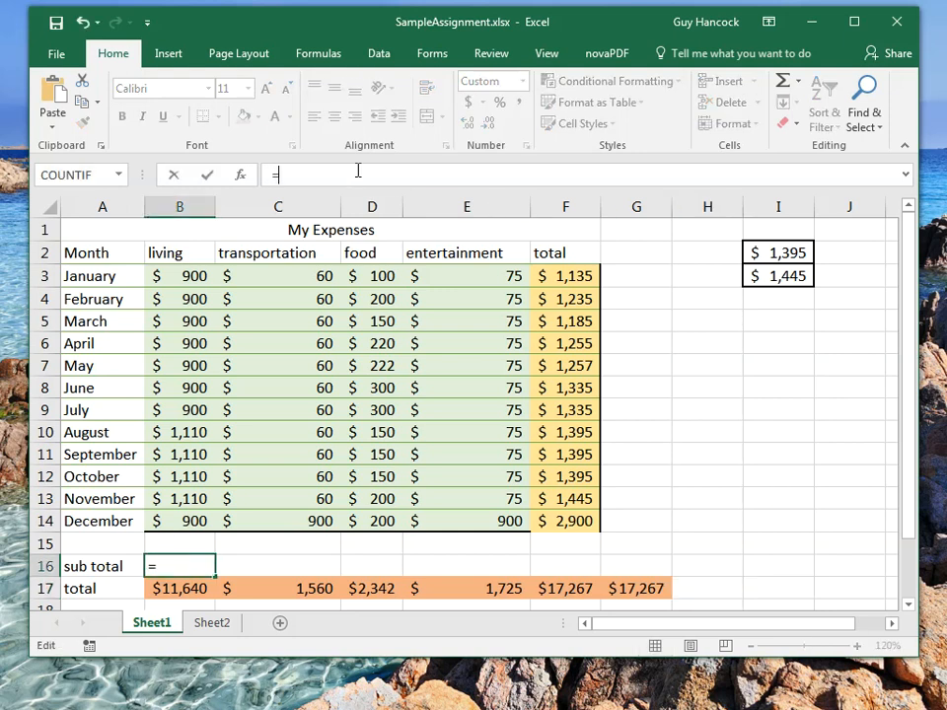
text(subtotal)
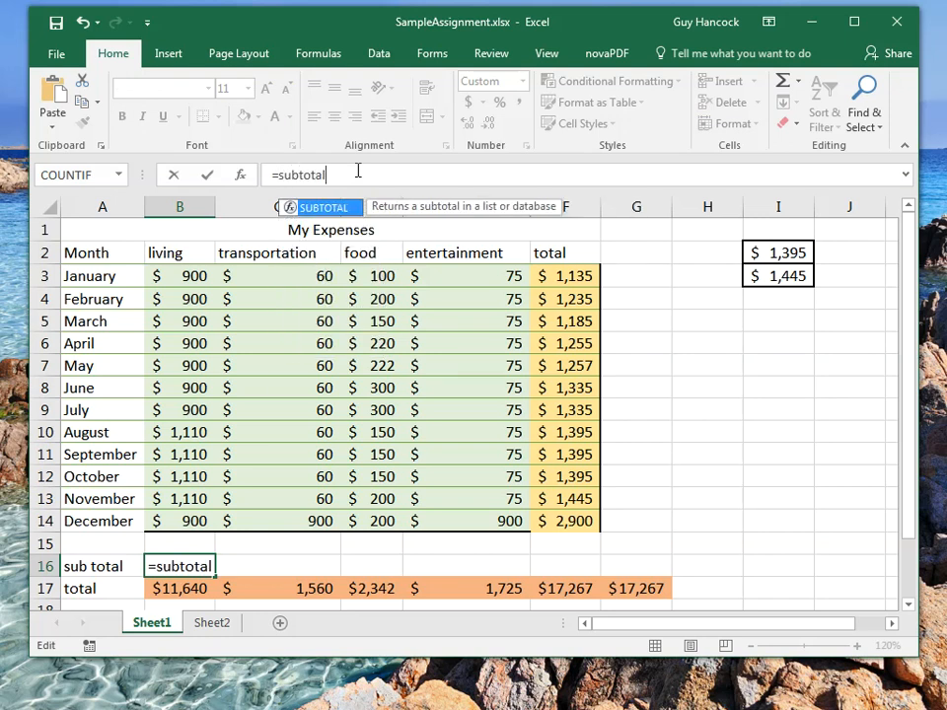
text(()
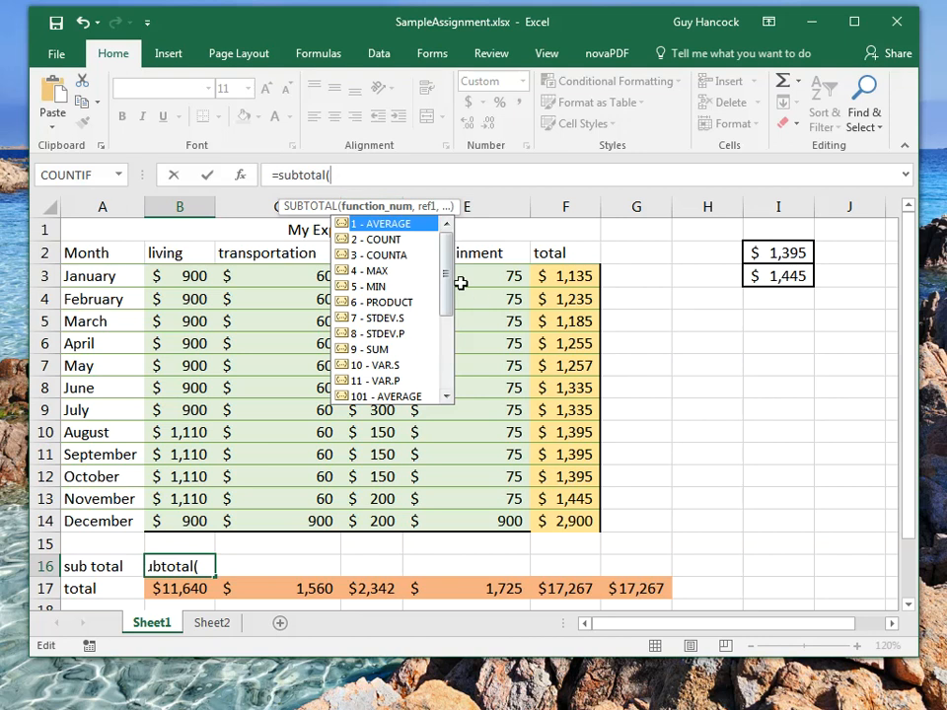
drag(449, 269, 449, 341)
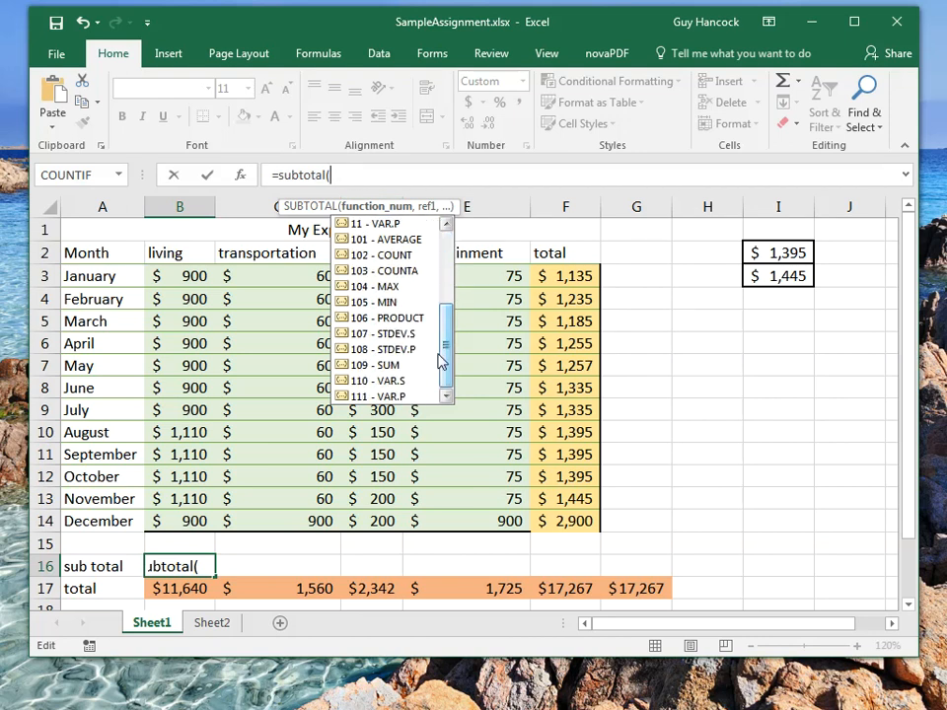
click(356, 368)
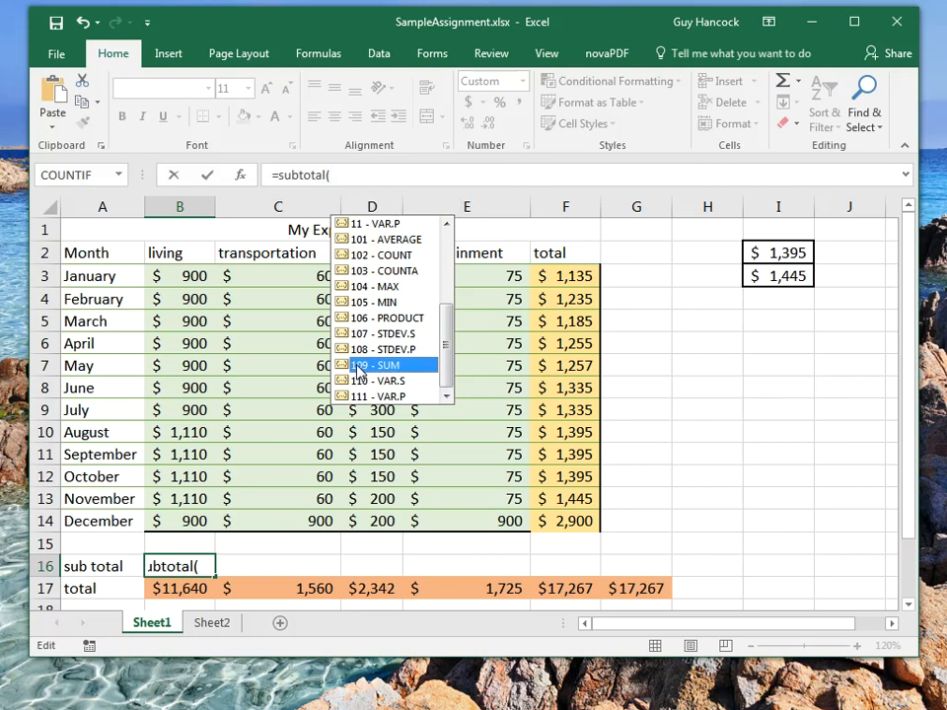
double_click(356, 368)
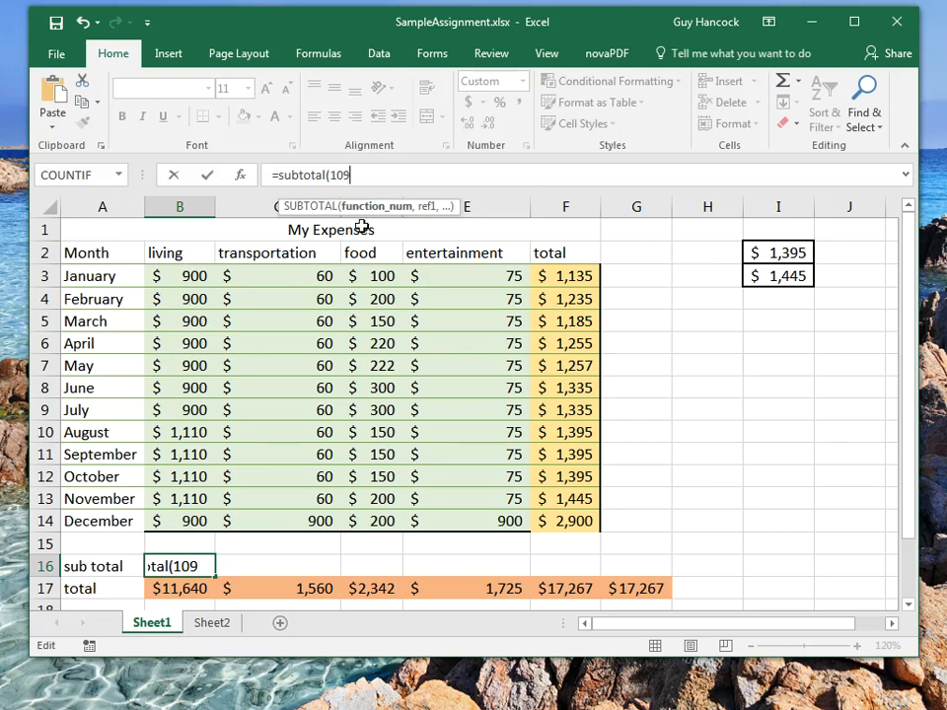
text(,)
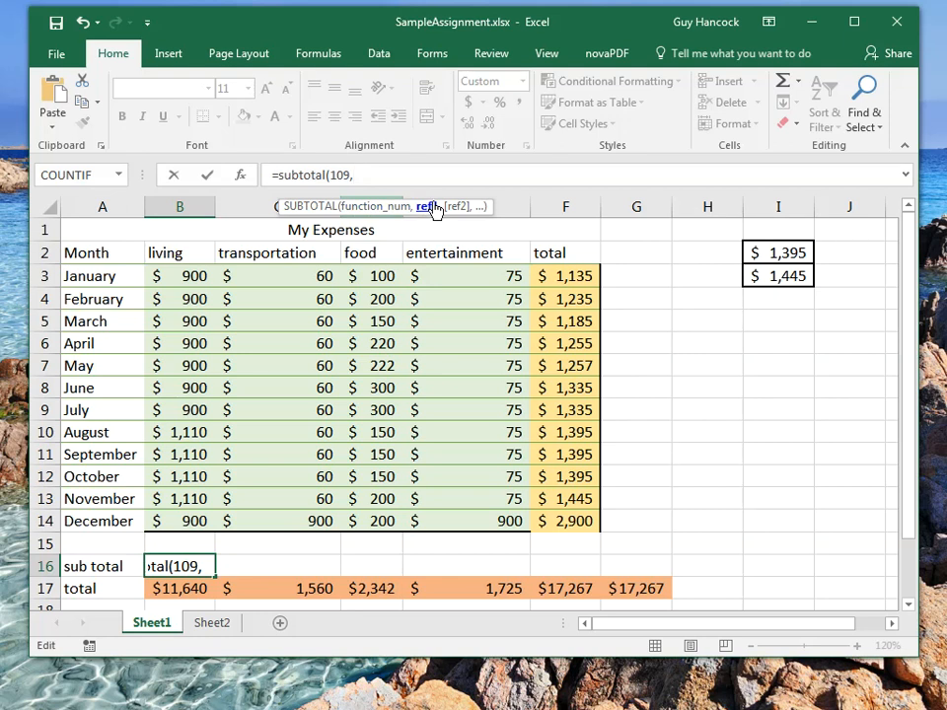
drag(186, 279, 183, 523)
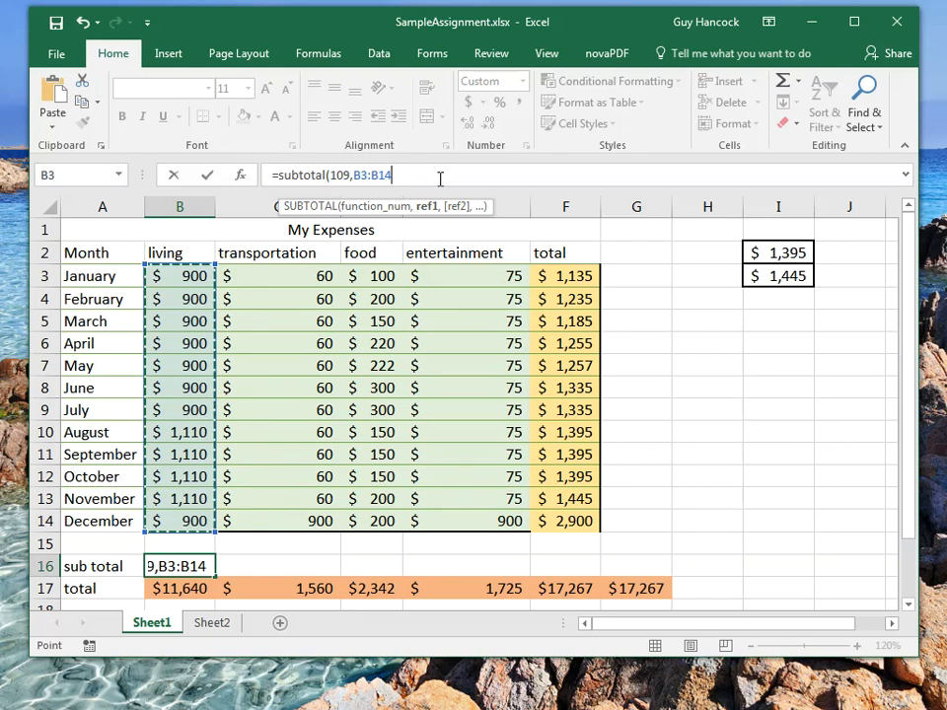
click(207, 177)
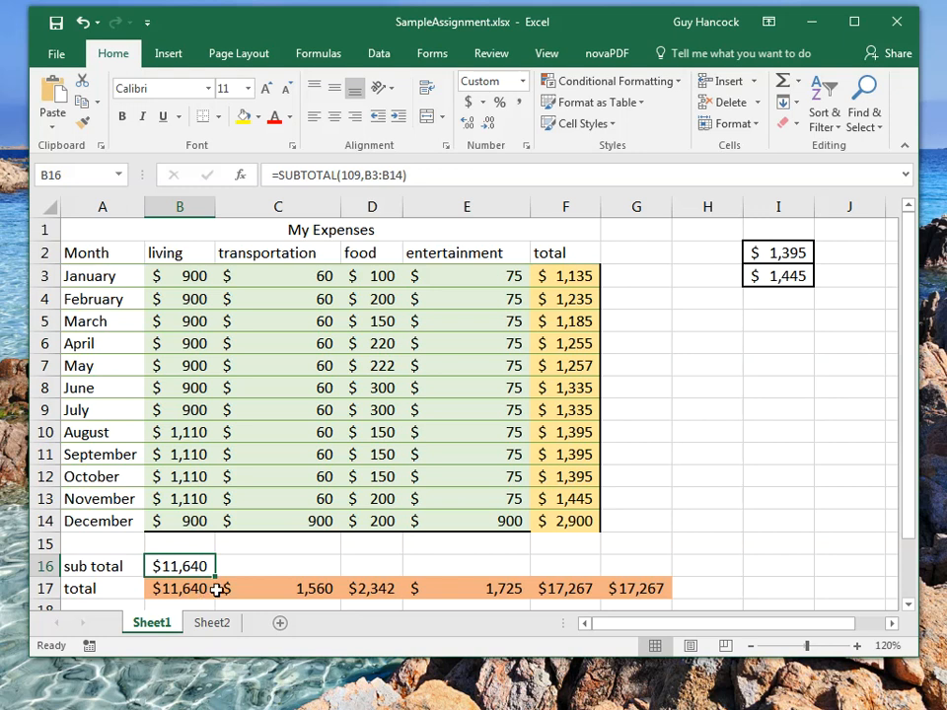
drag(216, 578, 578, 575)
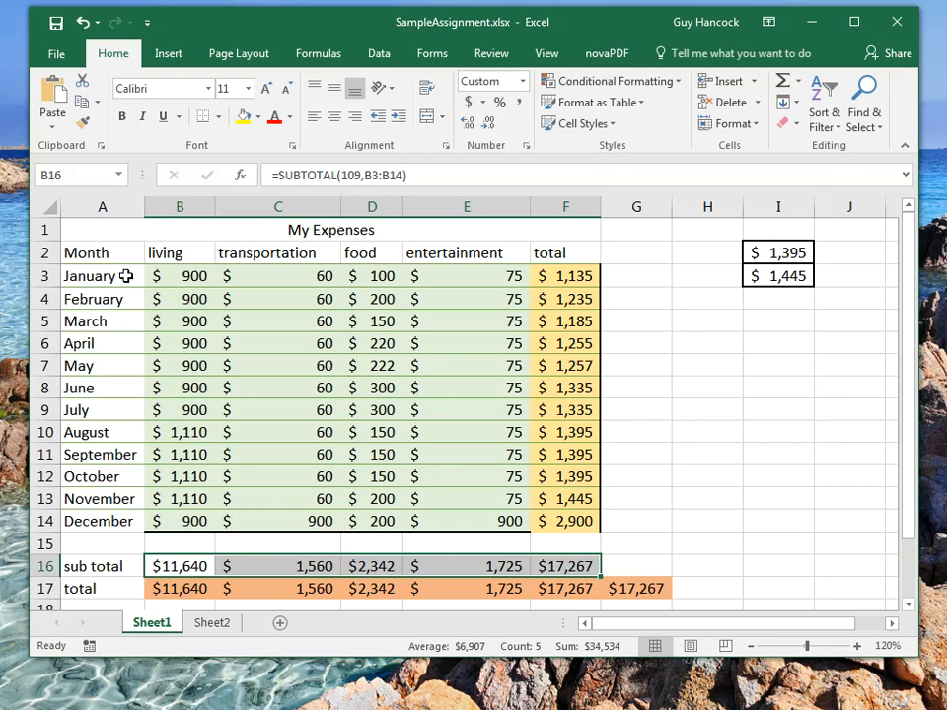
Format A2:F14 as a table with headers, using the Light table style with a solid orange header row.
drag(103, 254, 564, 523)
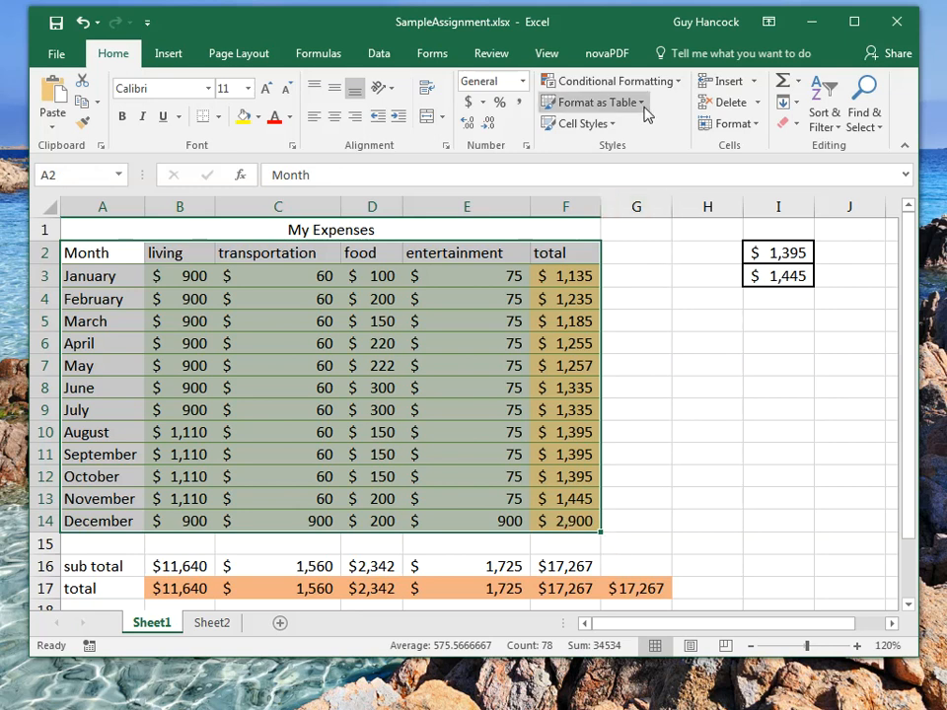
click(642, 111)
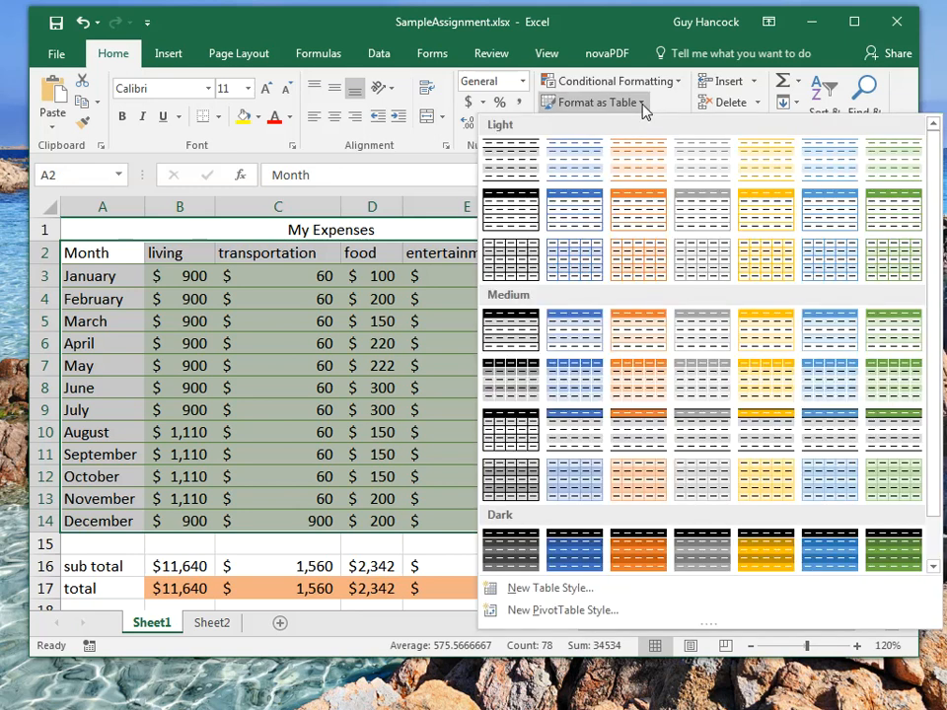
click(660, 219)
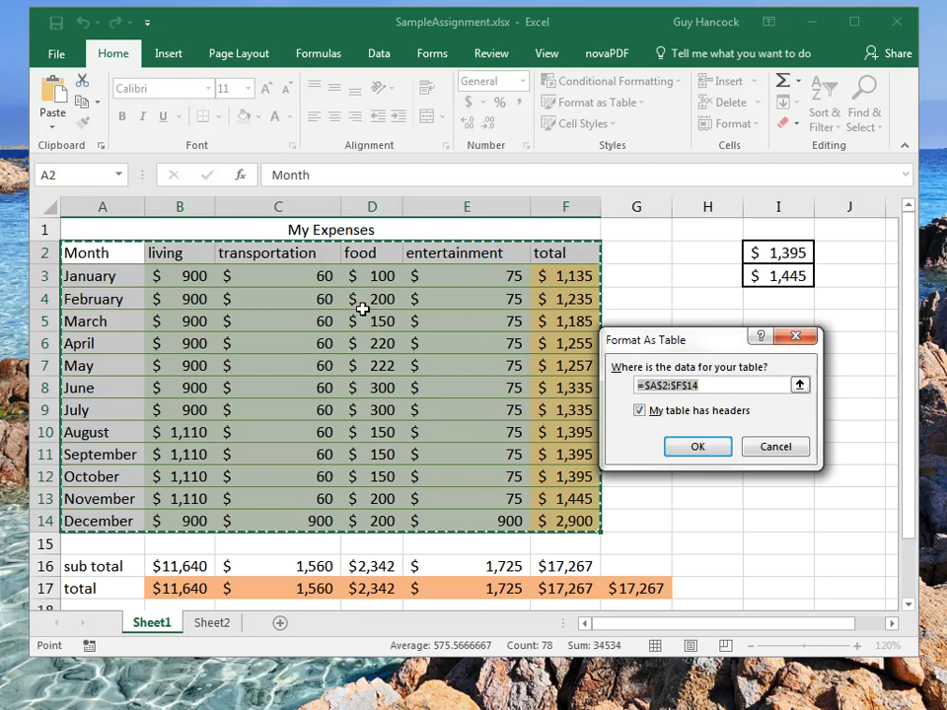
click(706, 445)
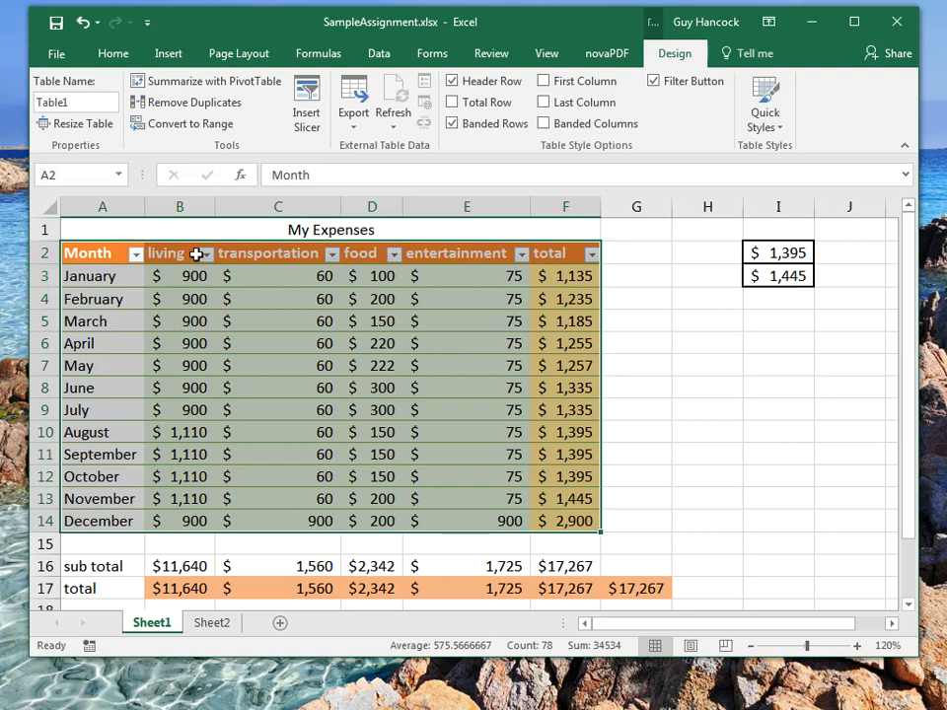
Sort the expense table by the total column from smallest to largest.
click(591, 256)
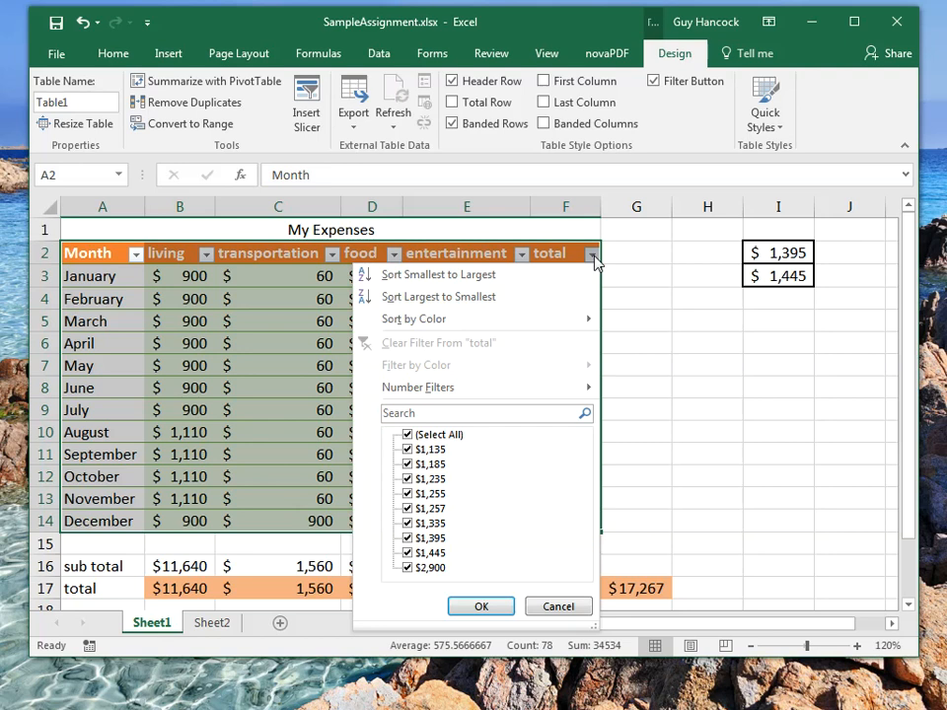
click(449, 276)
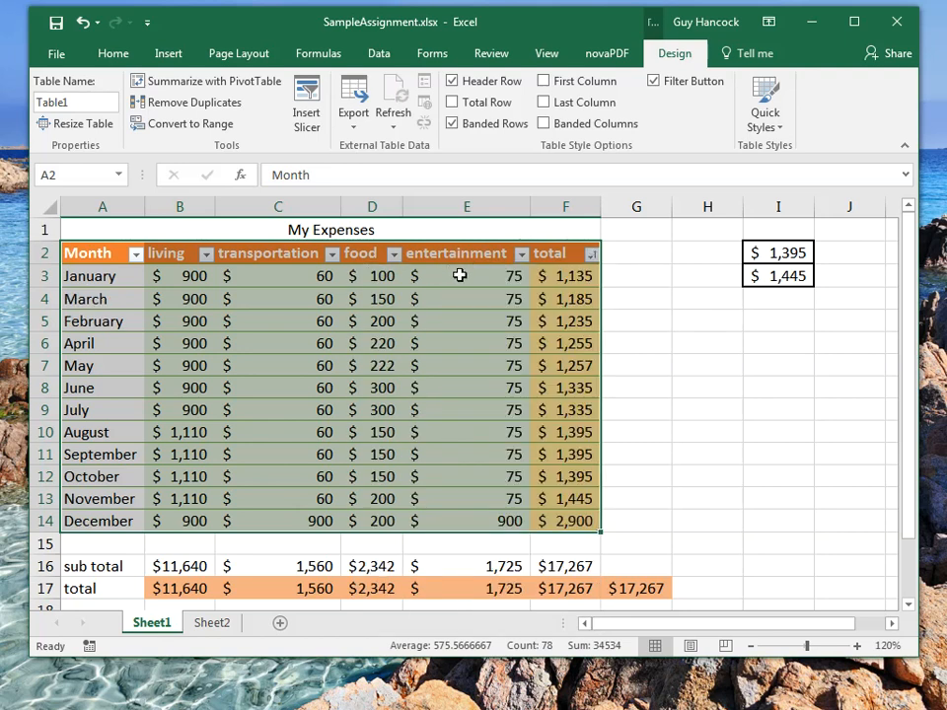
click(618, 296)
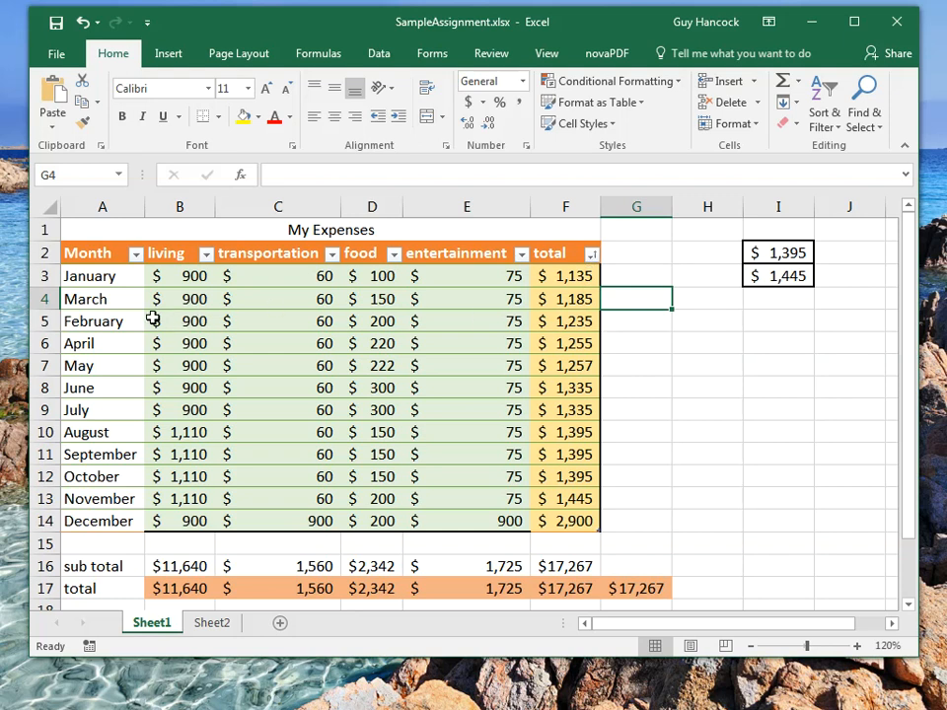
Filter the Month column to show only April, May and June, and inspect the transportation total's formula in C17.
click(137, 254)
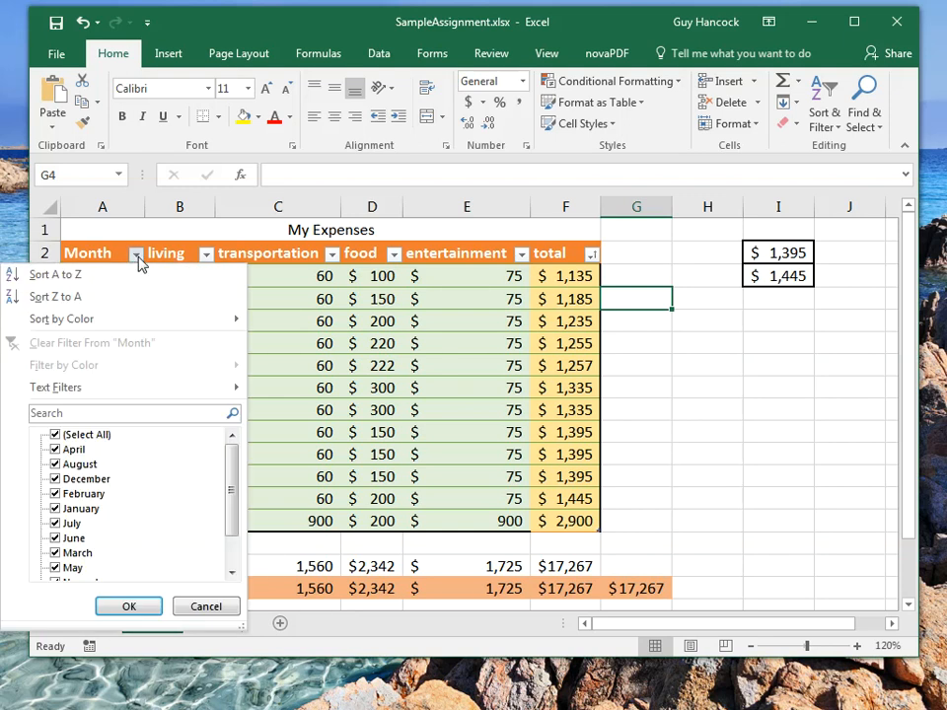
click(56, 436)
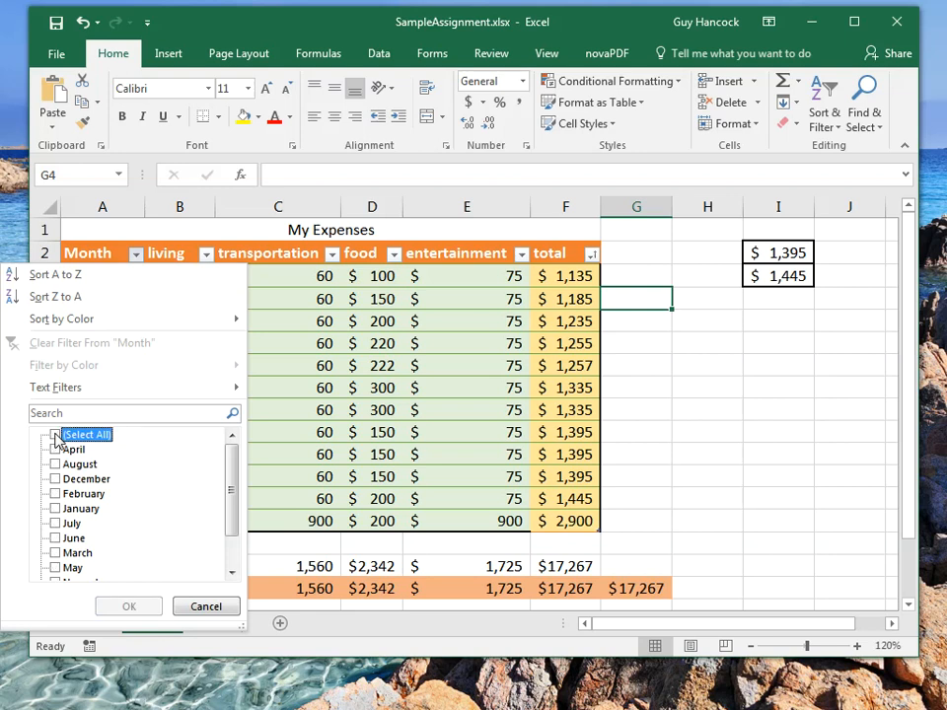
click(55, 449)
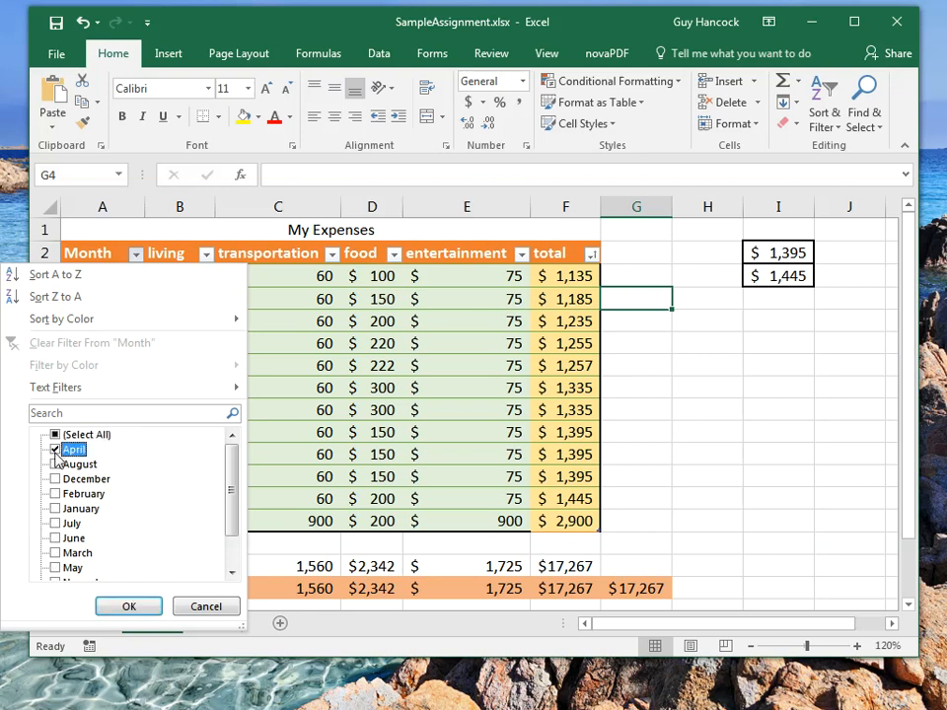
click(55, 539)
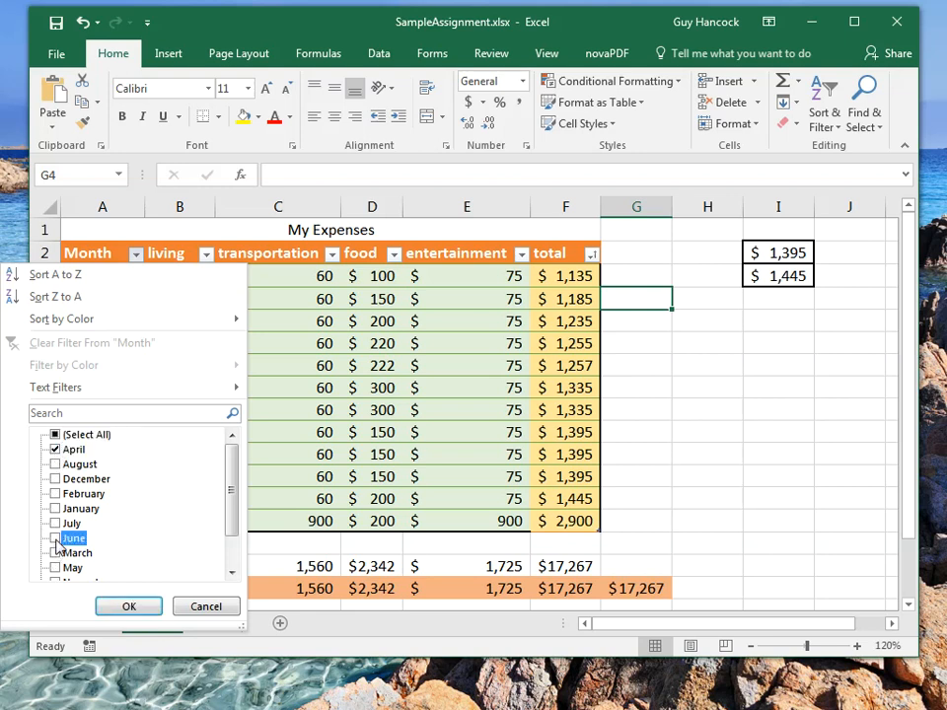
click(56, 569)
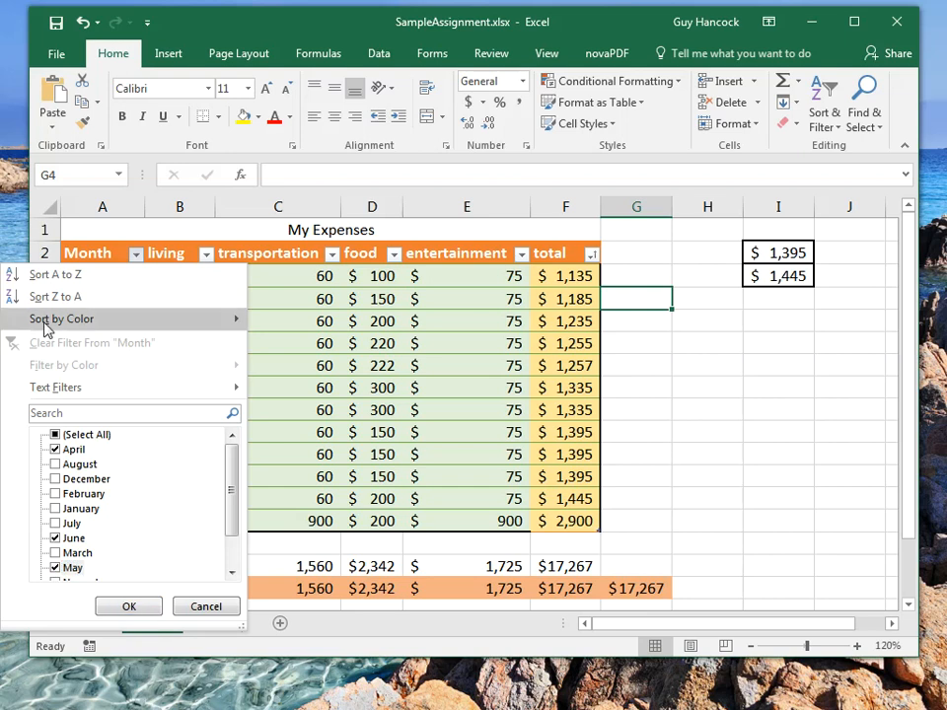
click(153, 608)
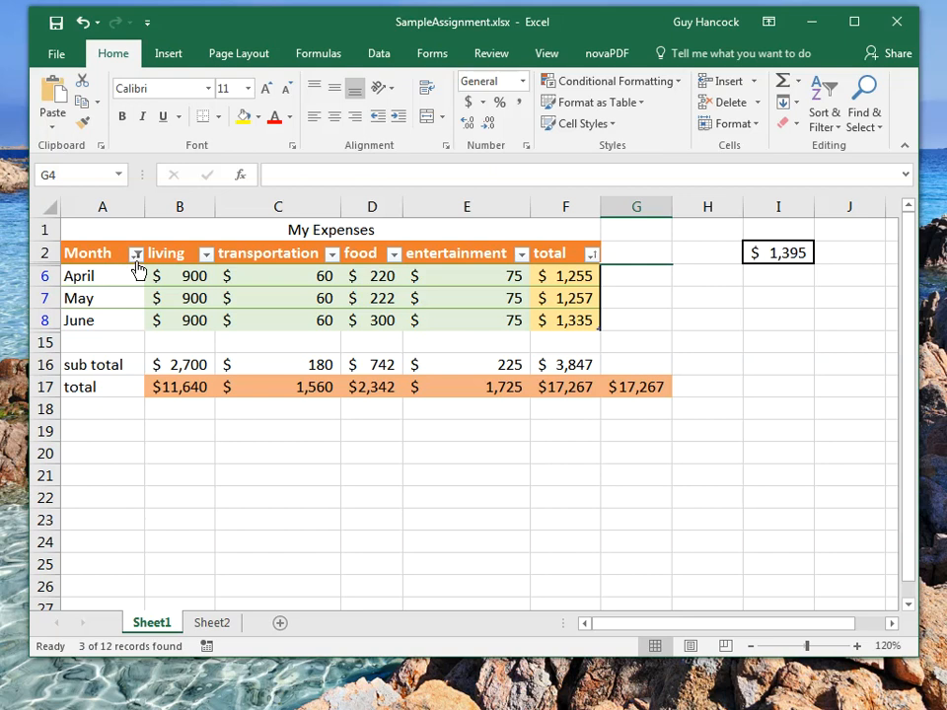
mouse_move(140, 260)
click(264, 388)
scroll(280, 275, down, 1)
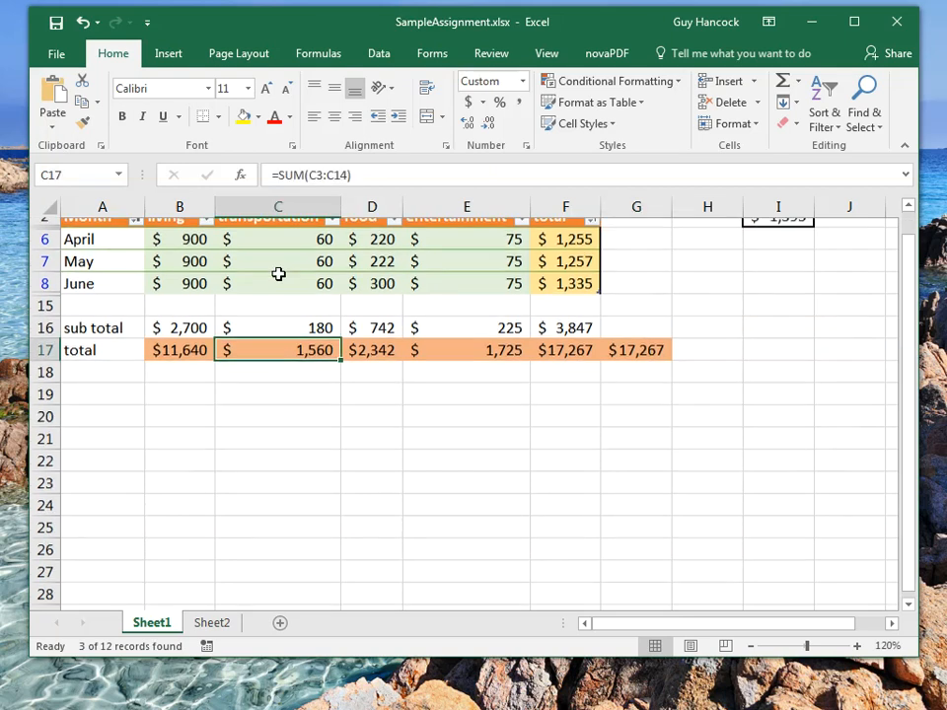
scroll(194, 353, up, 1)
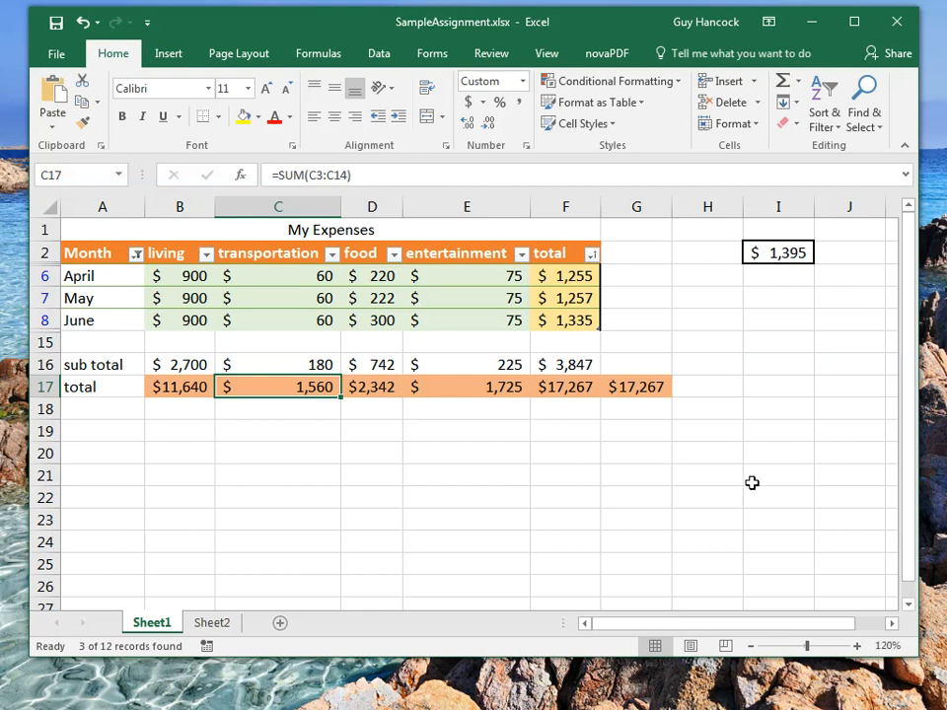